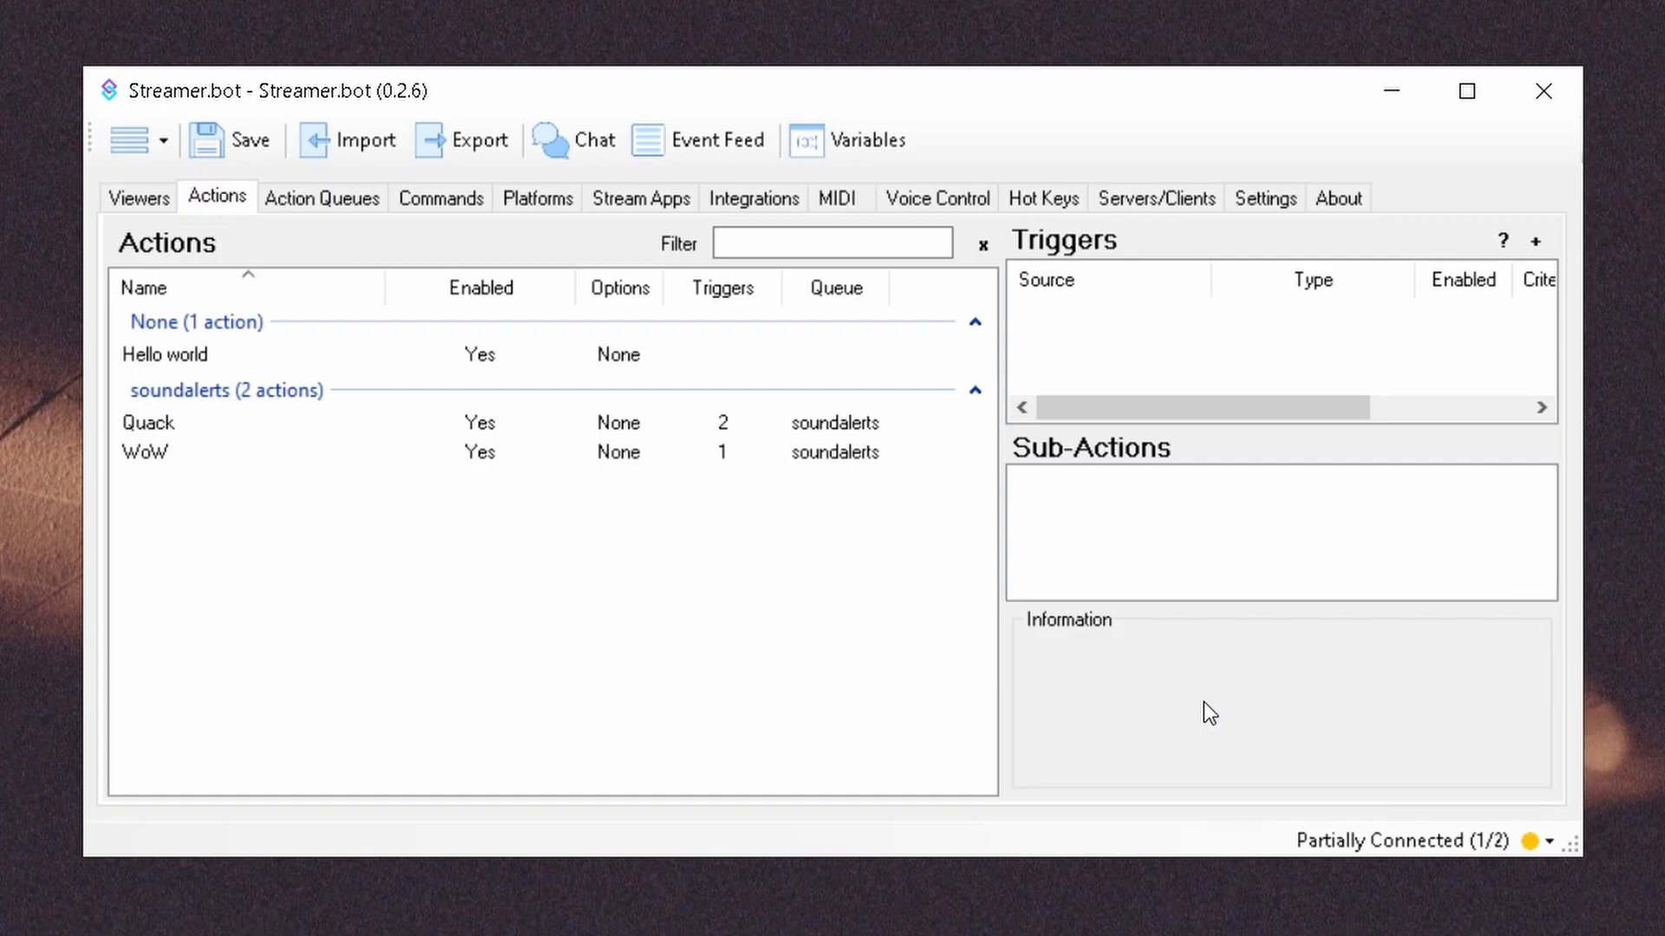
Filter the actions list by "world" and clear the filter to list all actions again.
left_click_drag(1001, 489, 1314, 586)
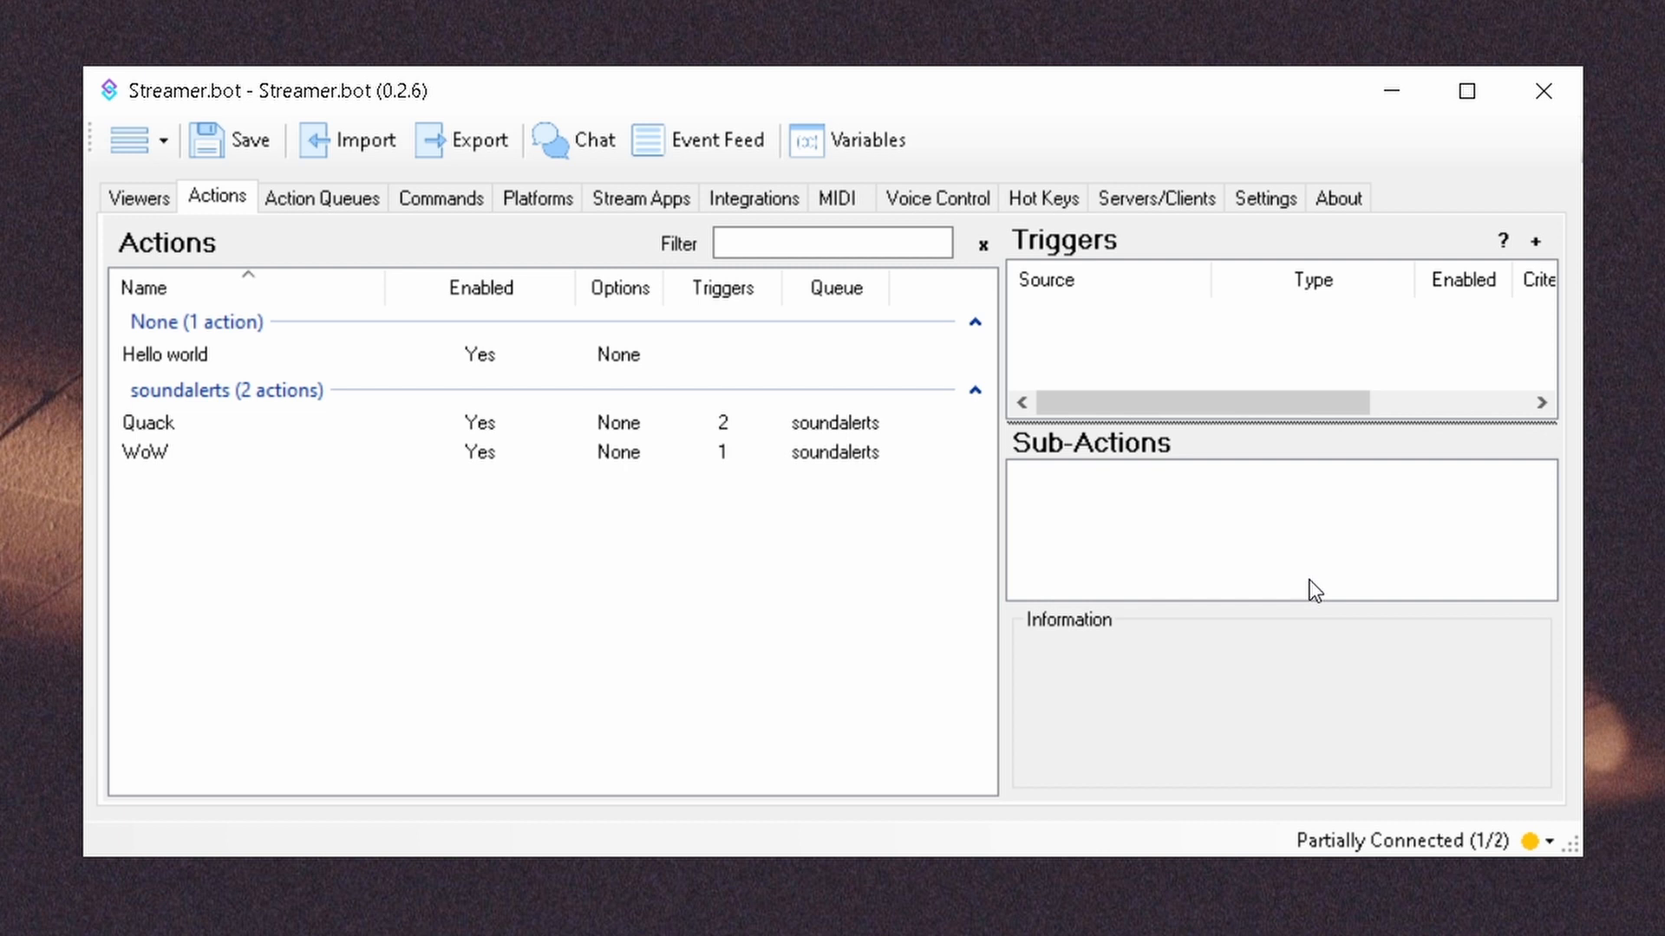
left_click(840, 239)
type("w")
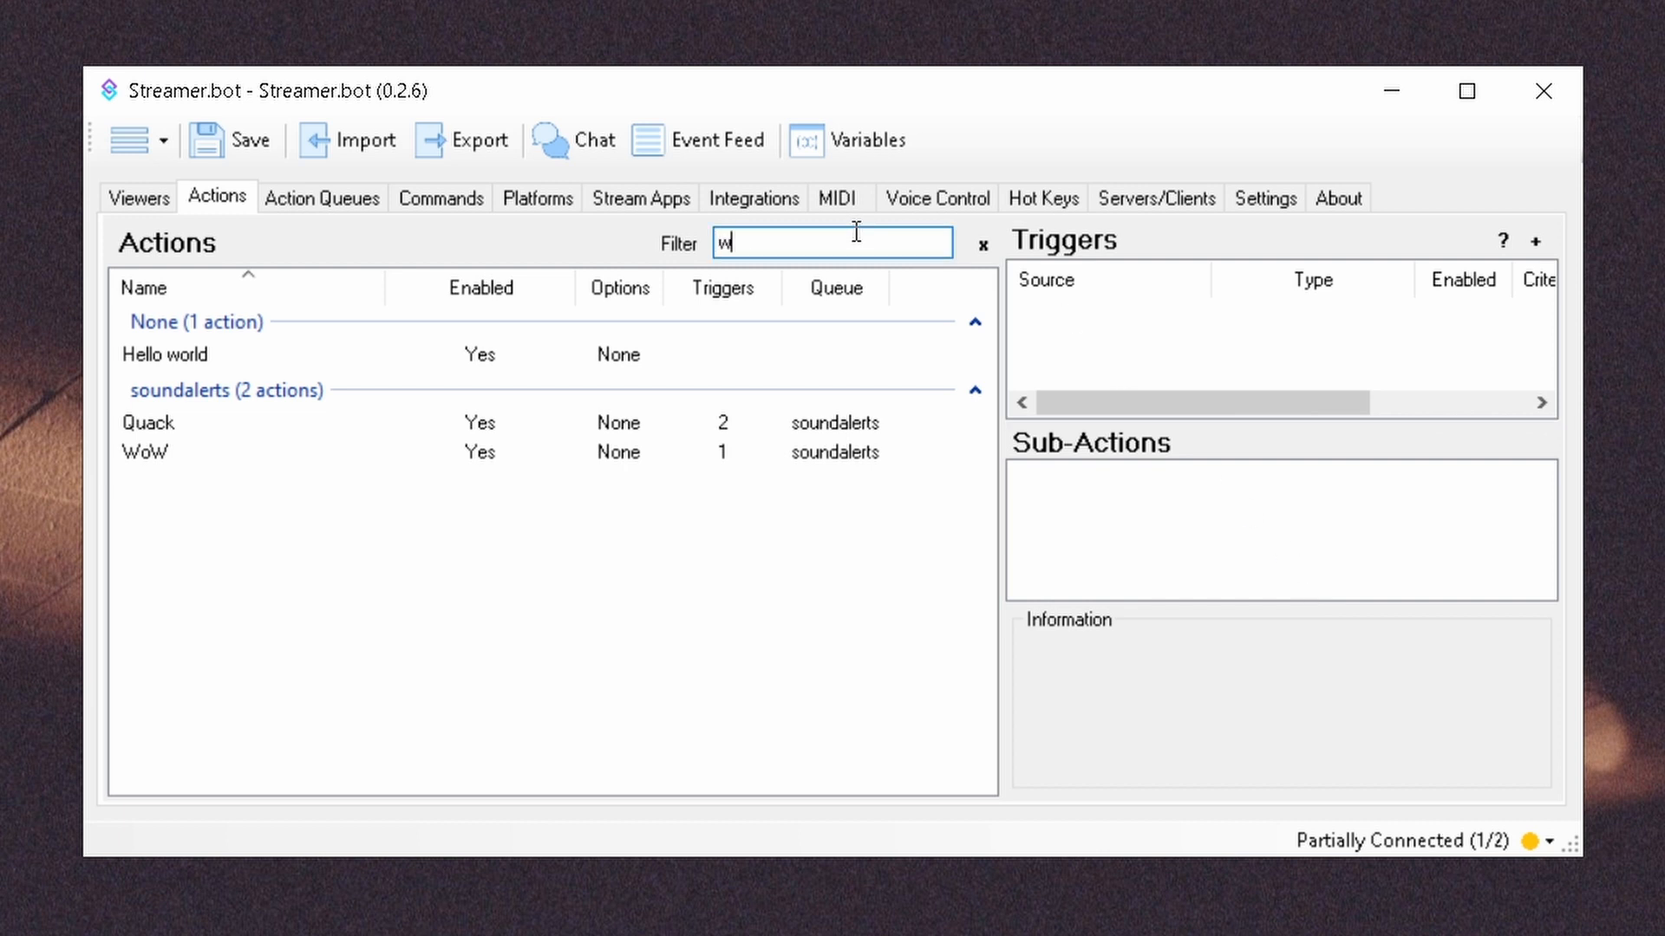
type("orld")
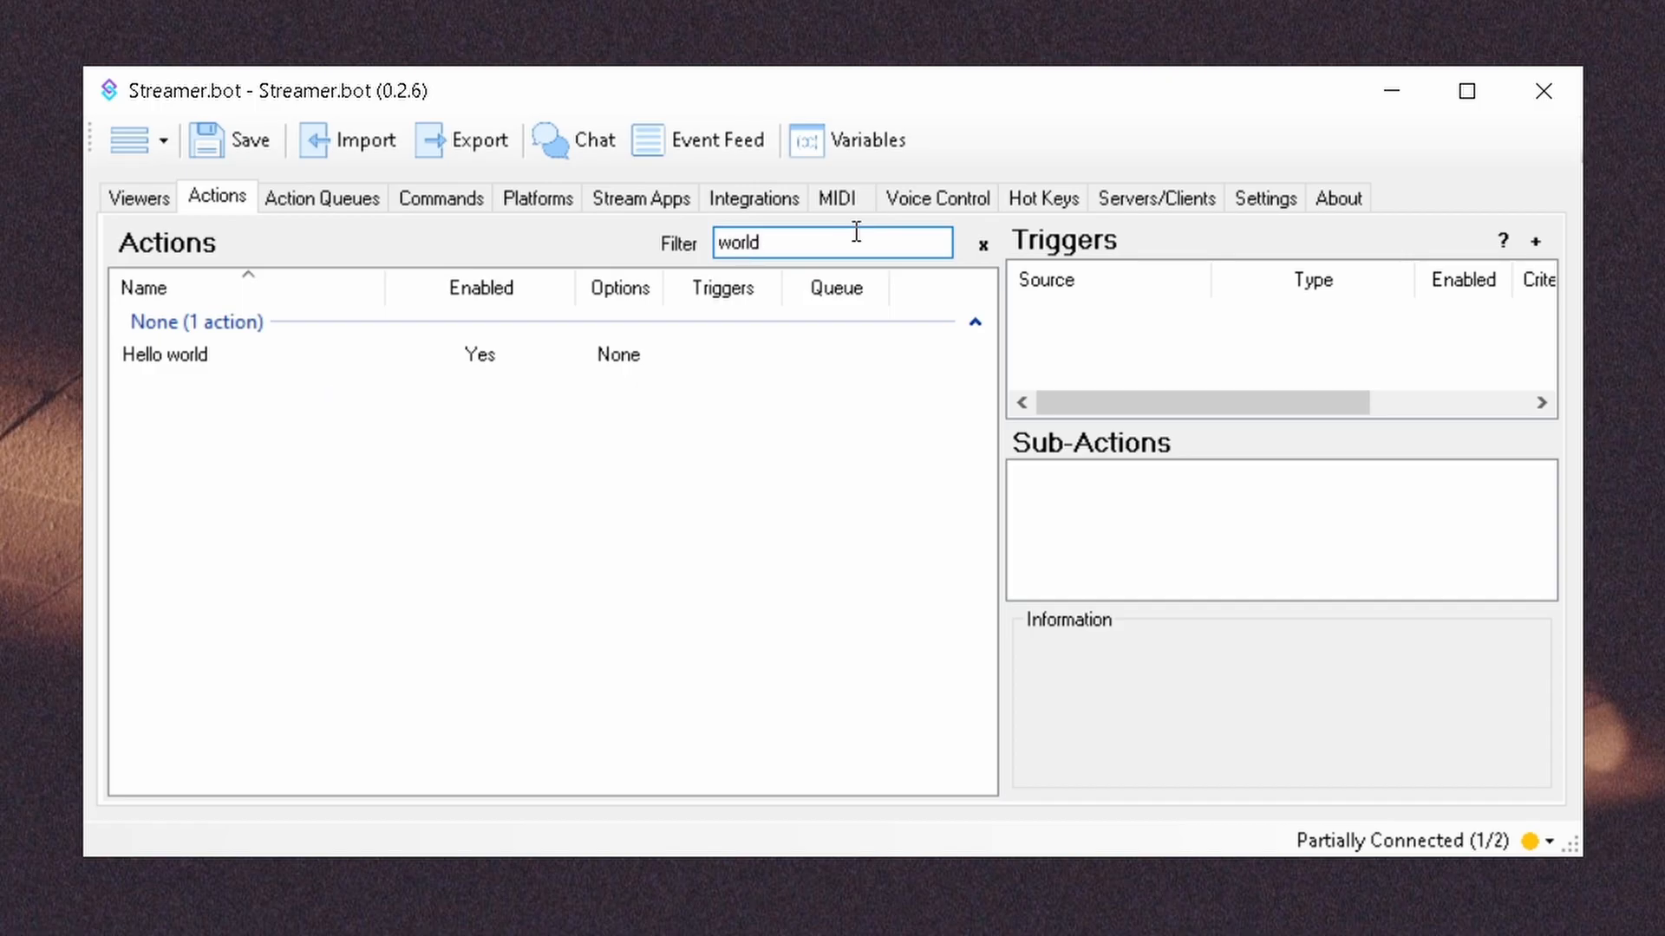
left_click(981, 246)
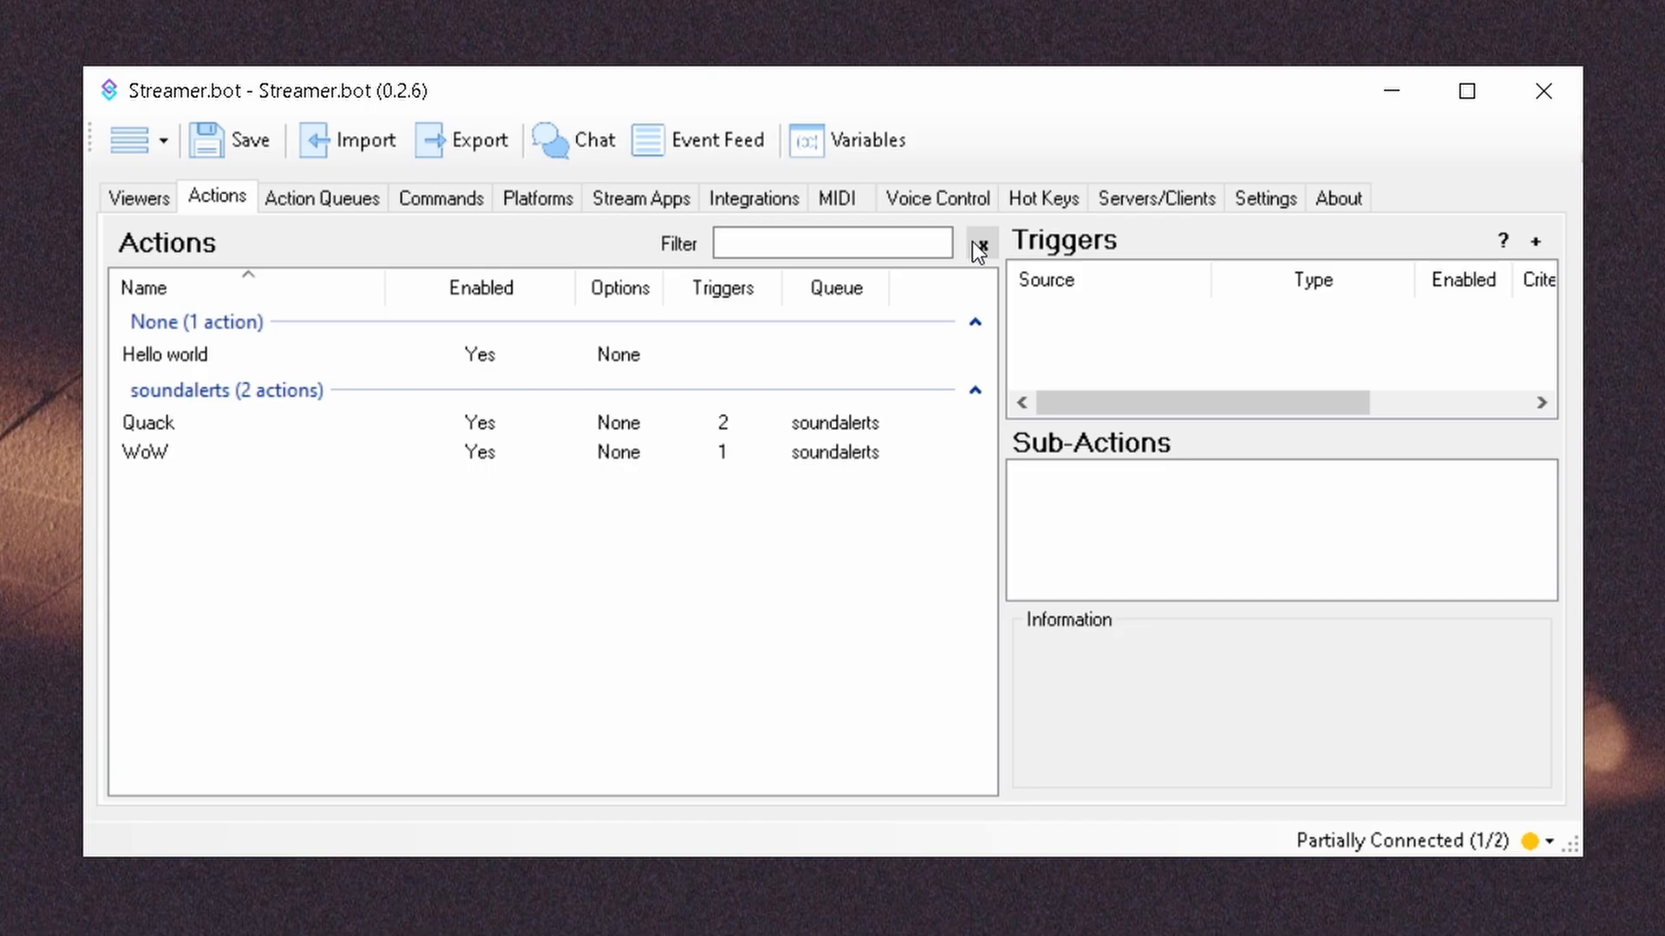
Resize the actions list columns, narrowing Name and Enabled and widening Options and Triggers.
left_click_drag(576, 287, 518, 287)
left_click_drag(387, 288, 323, 288)
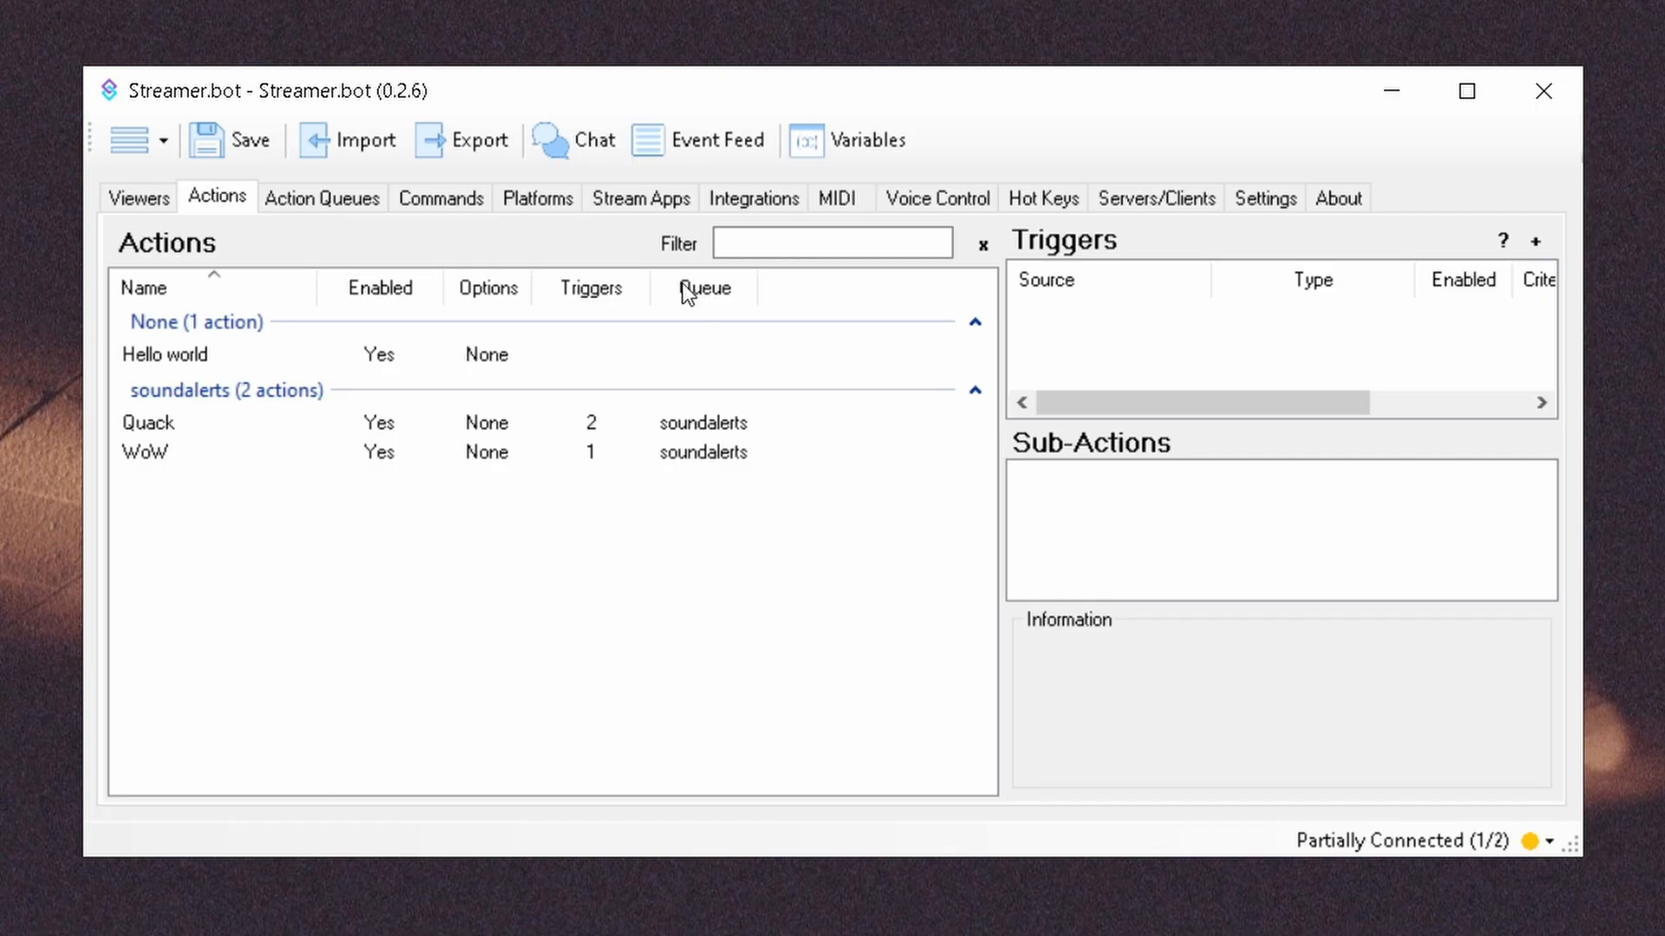
mouse_move(651, 287)
left_mouse_down()
mouse_move(573, 288)
mouse_move(667, 288)
left_mouse_up()
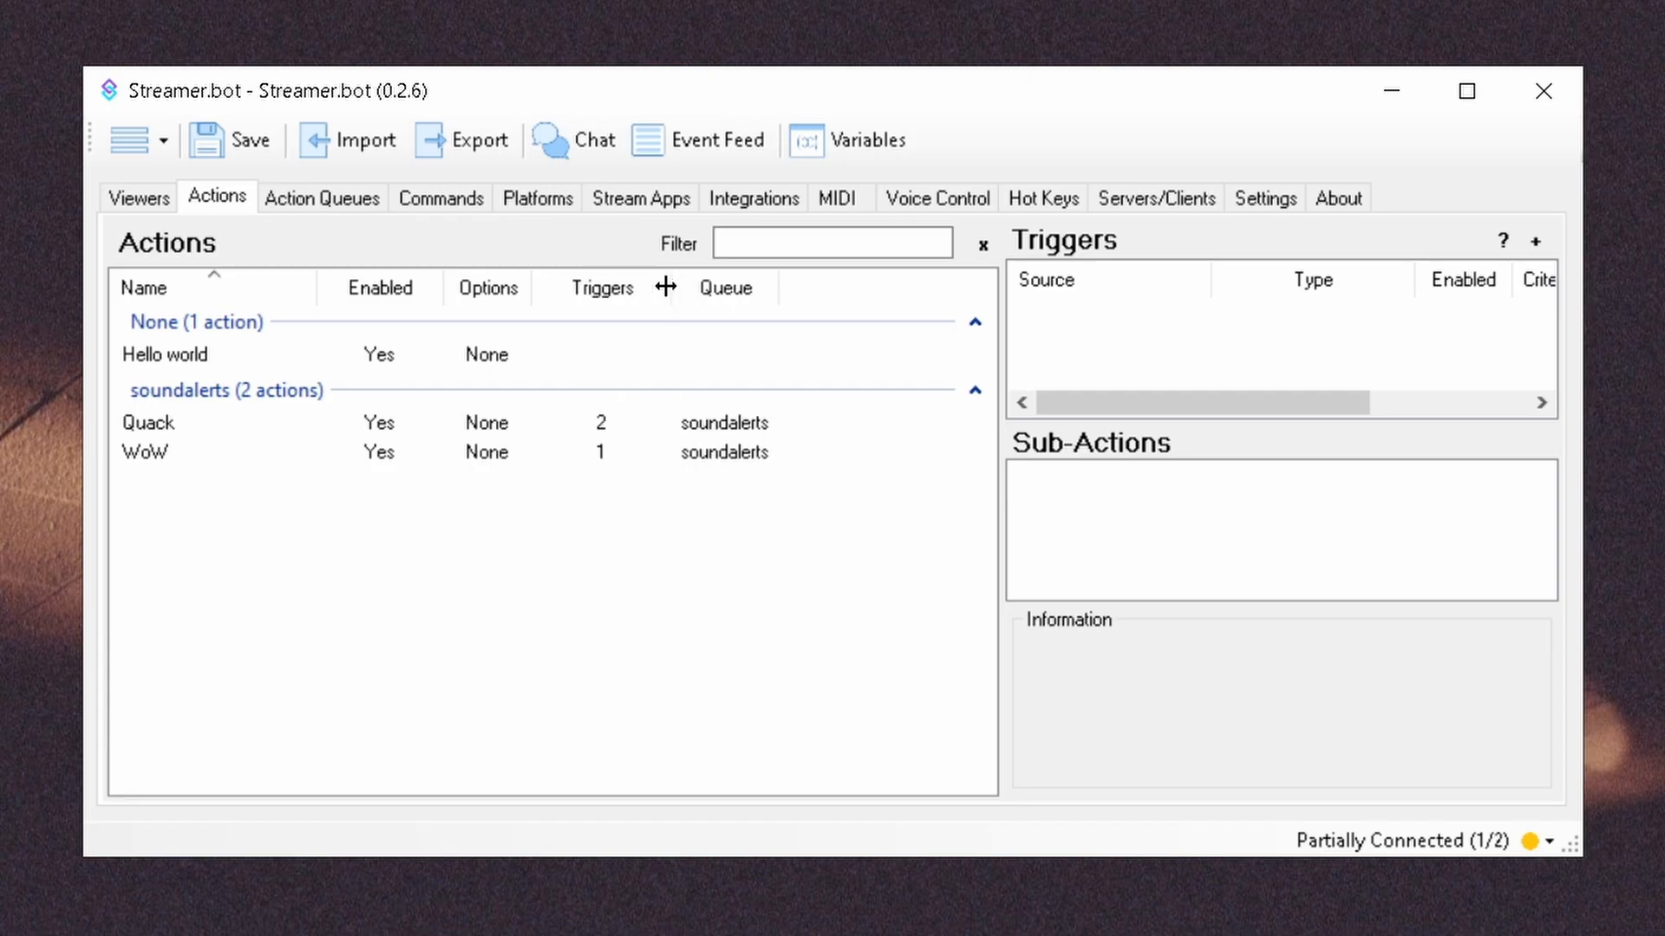
left_click_drag(527, 284, 569, 284)
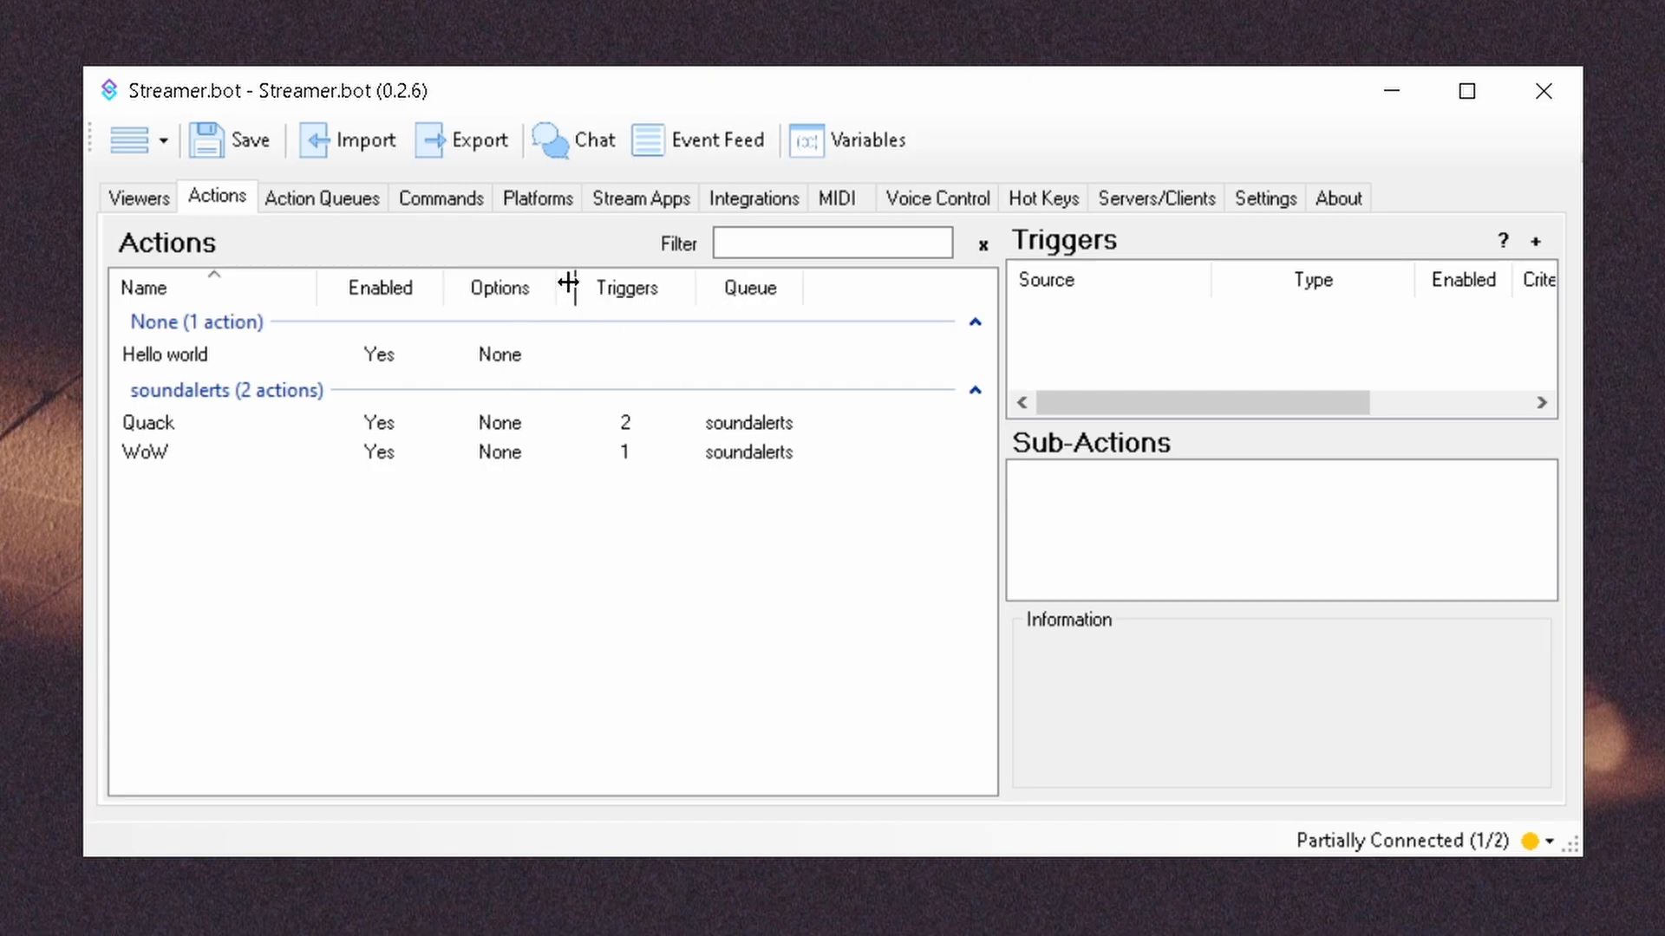
Add an action named Action1 with the Random Action option enabled and no group.
right_click(724, 597)
left_click(787, 615)
type("A")
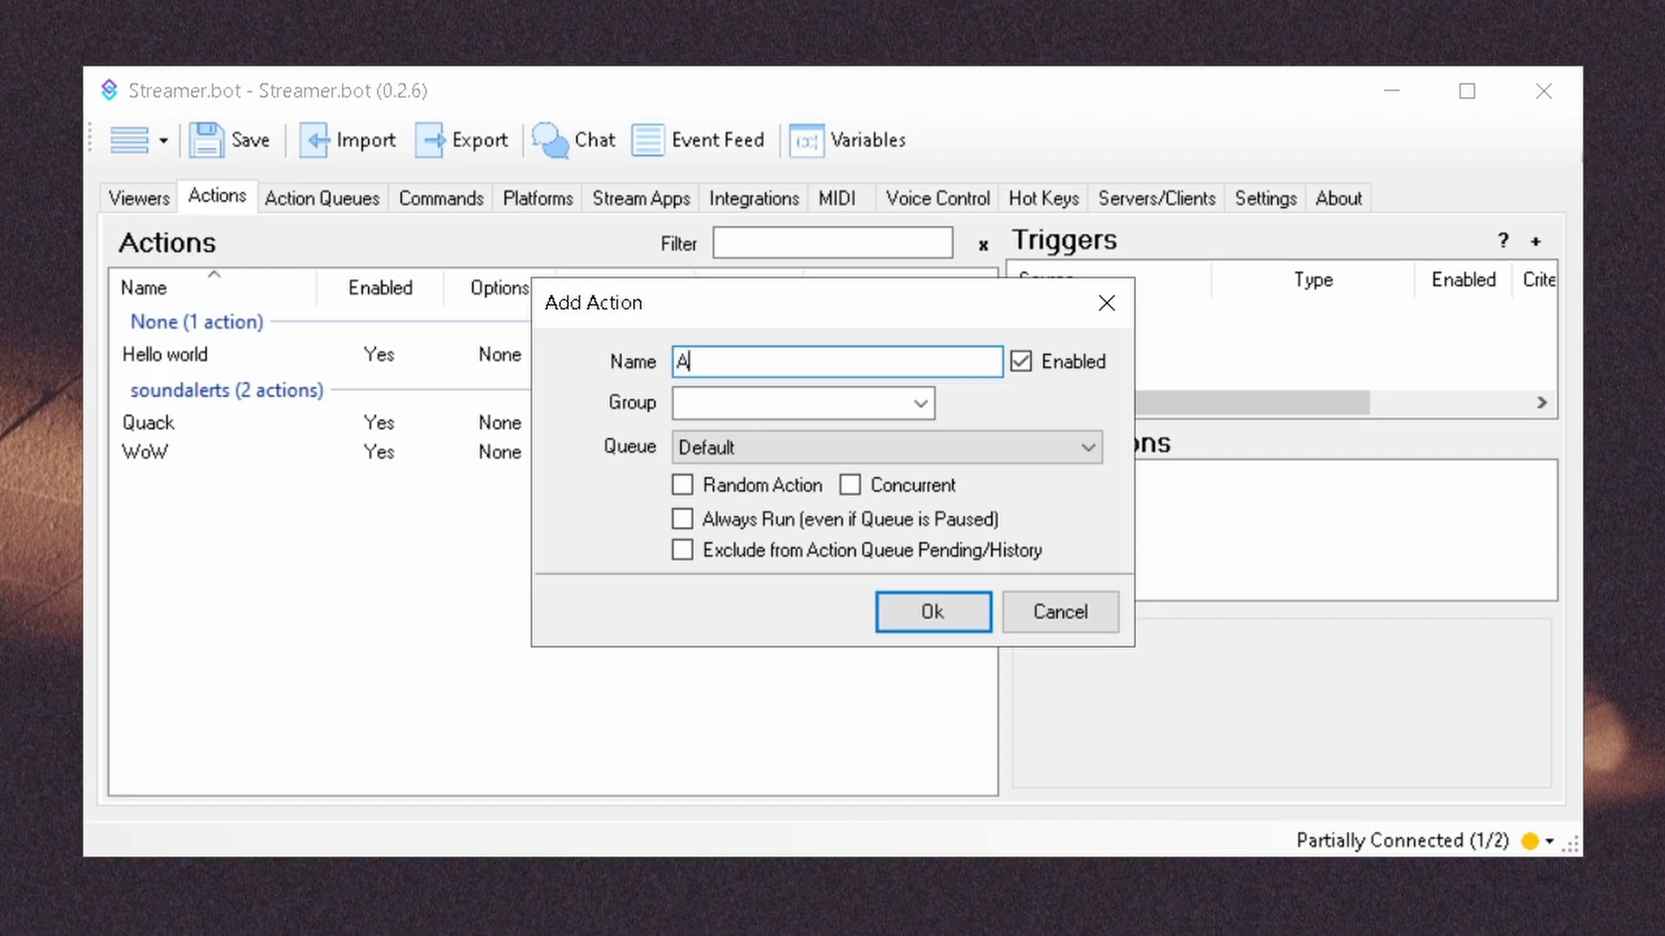
type("ction1")
left_click(779, 489)
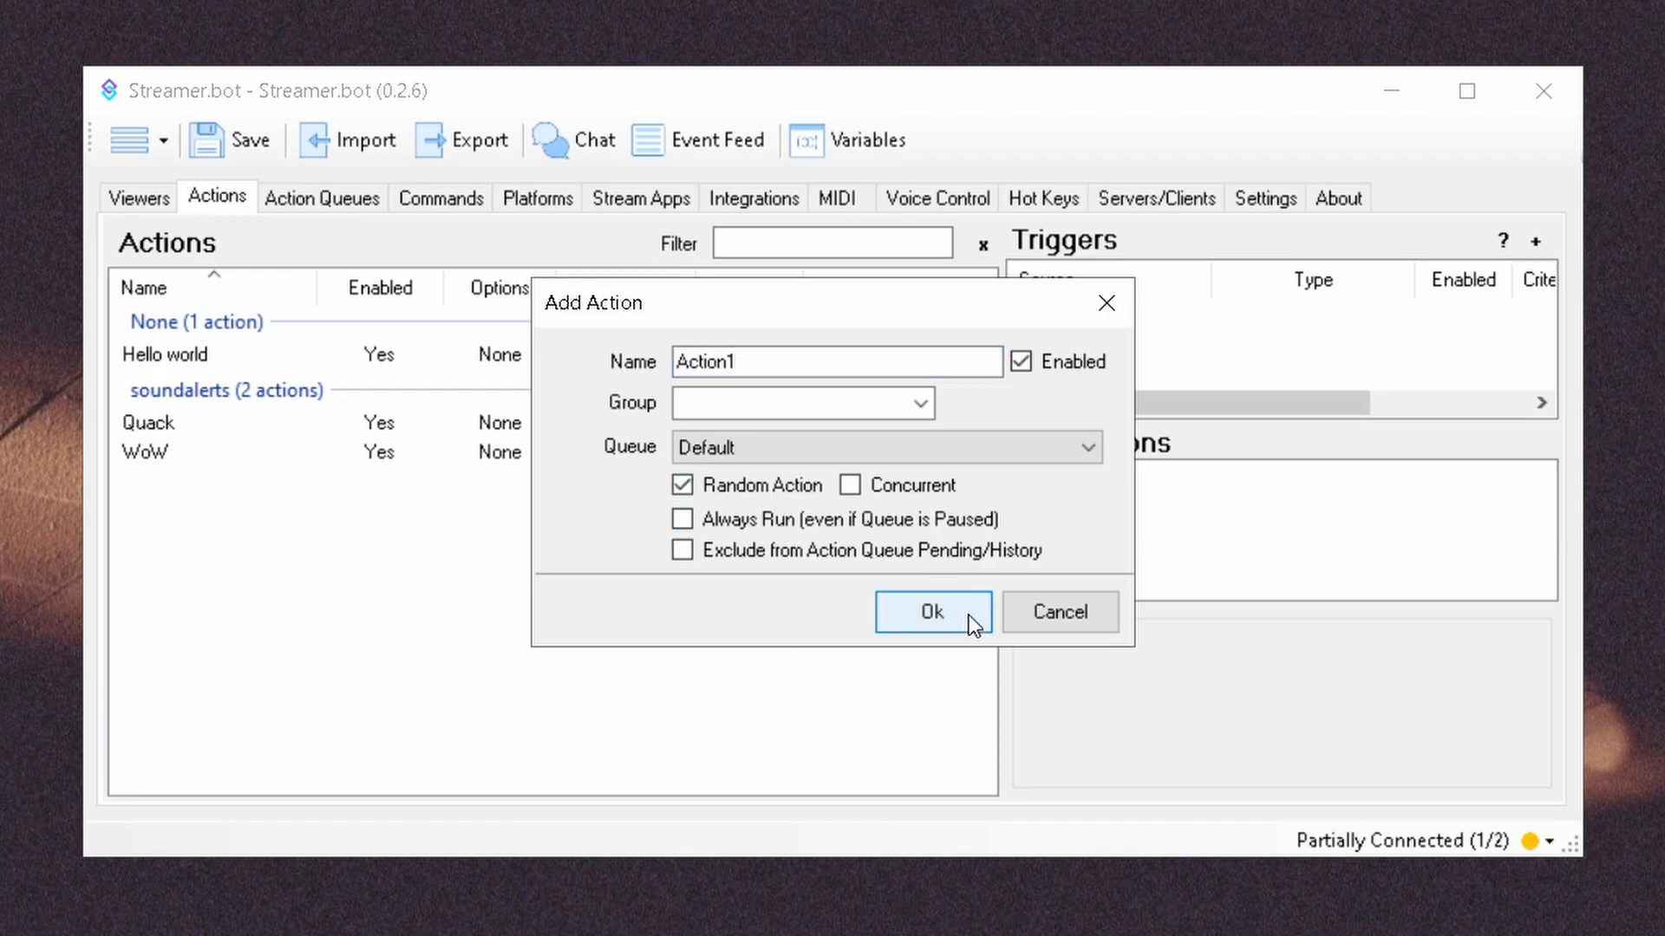
left_click(963, 614)
Add an action named Action2 in a new group named Test with the Concurrent option enabled.
right_click(858, 673)
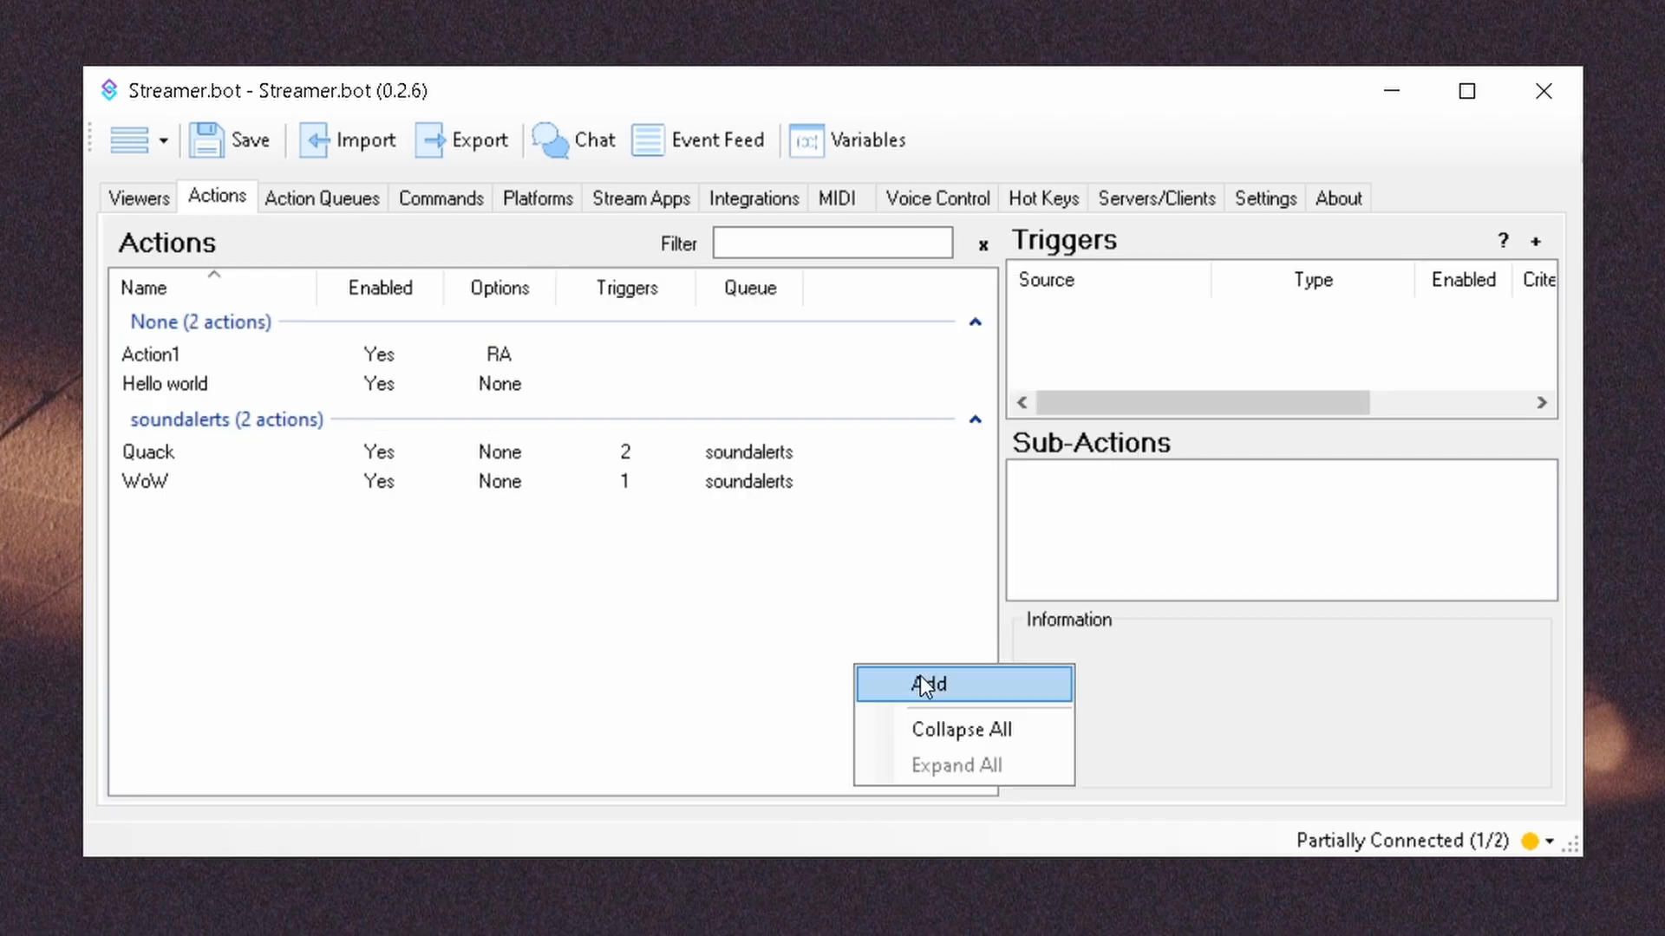
left_click(921, 682)
type("Action2")
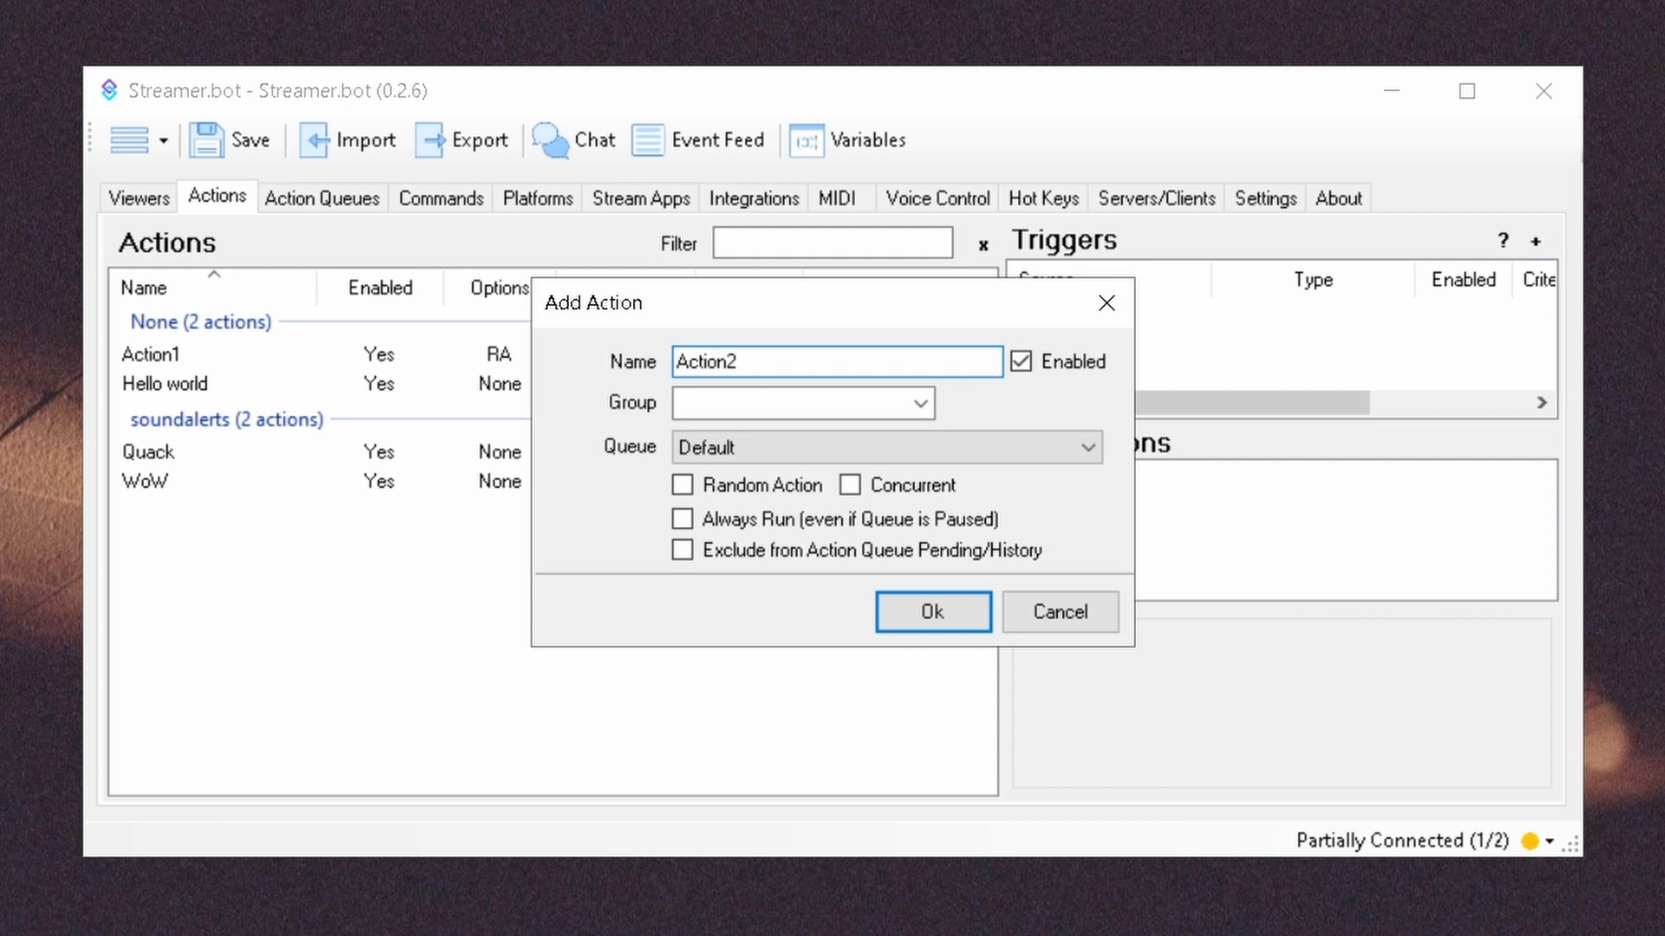
key("Tab")
type("Test")
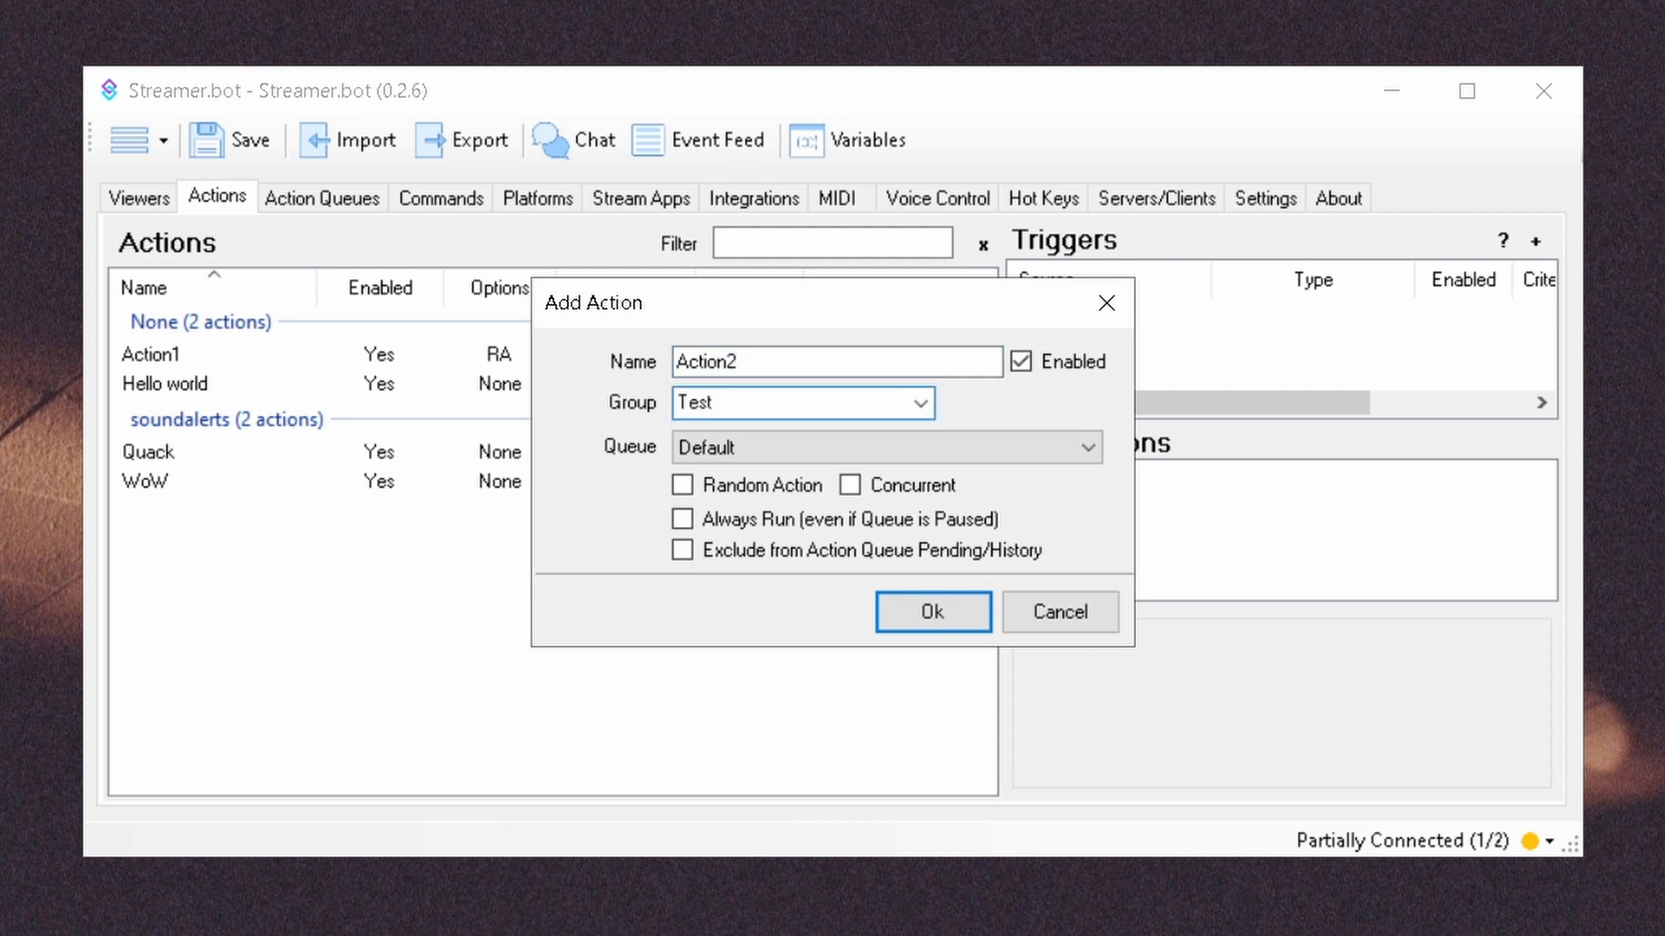
left_click(941, 488)
left_click(954, 628)
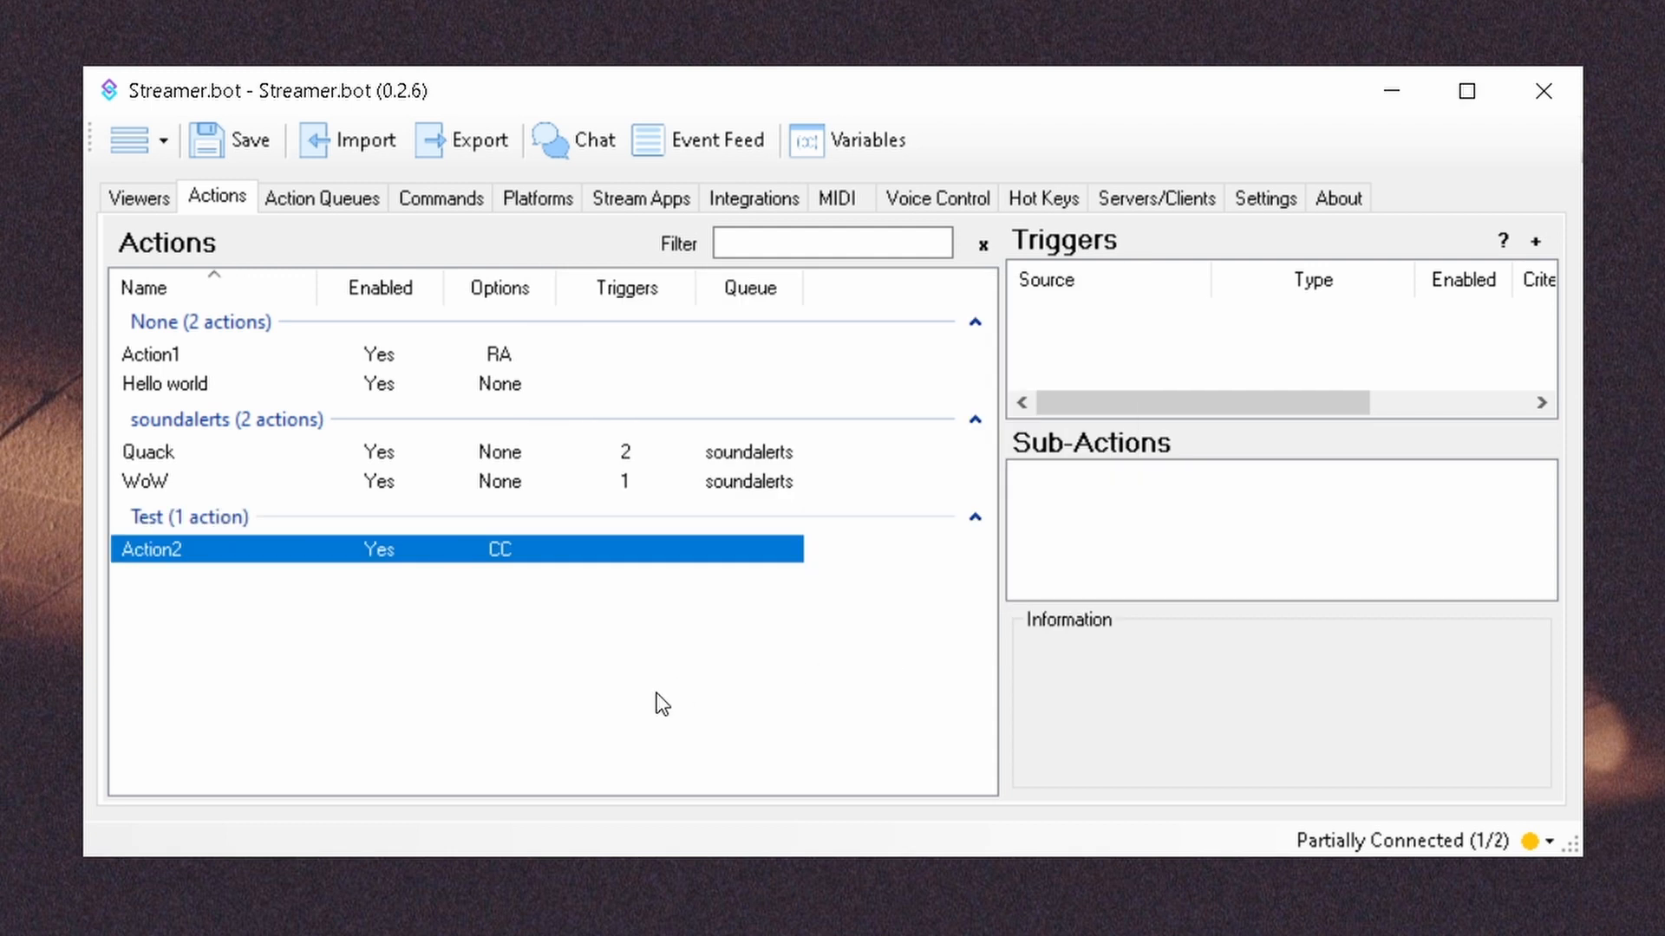
Add an action named Action3 in a group named None, keeping the Default queue.
right_click(656, 693)
left_click(708, 708)
type("Action3")
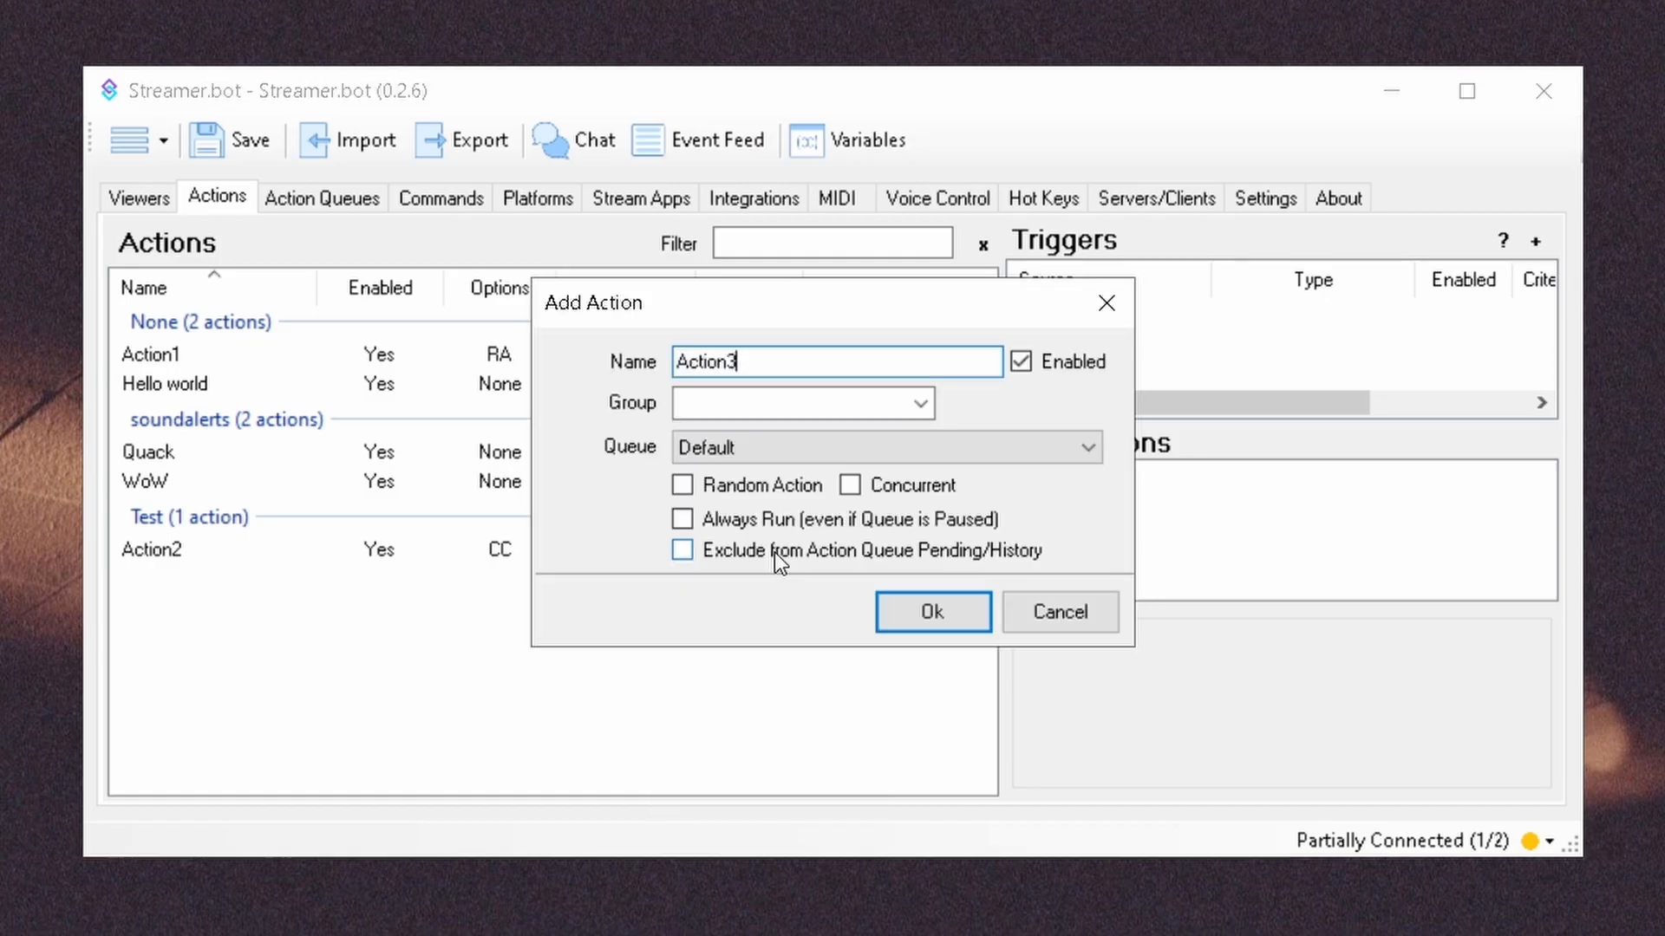
left_click(787, 402)
type("None")
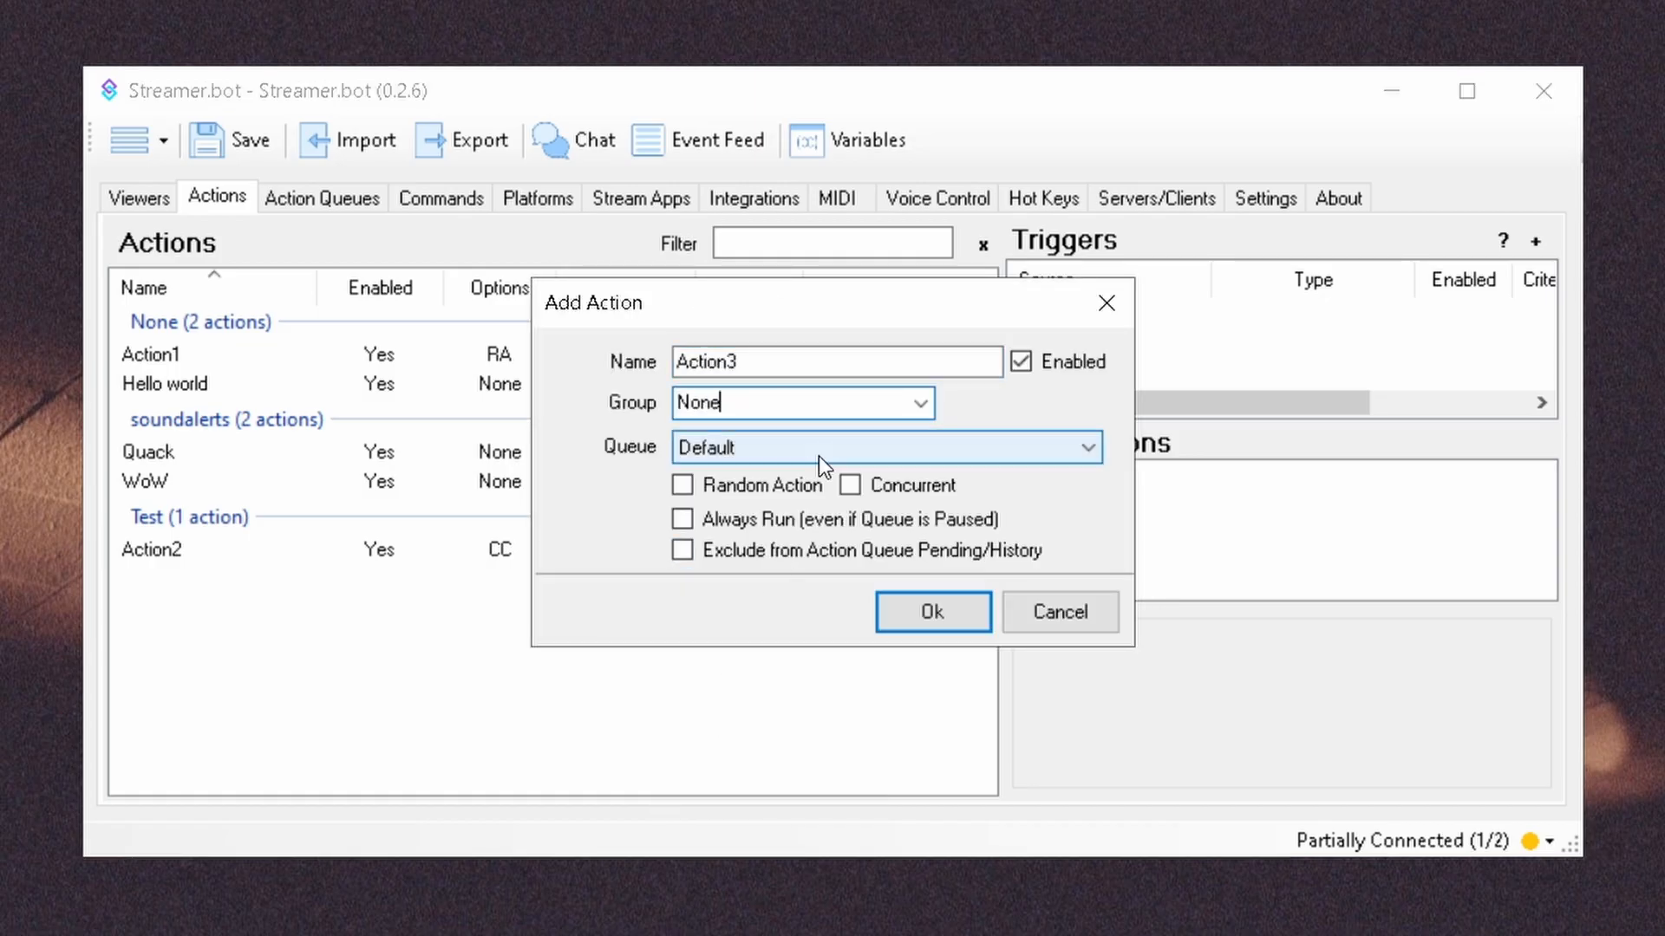
left_click(916, 614)
left_click(931, 740)
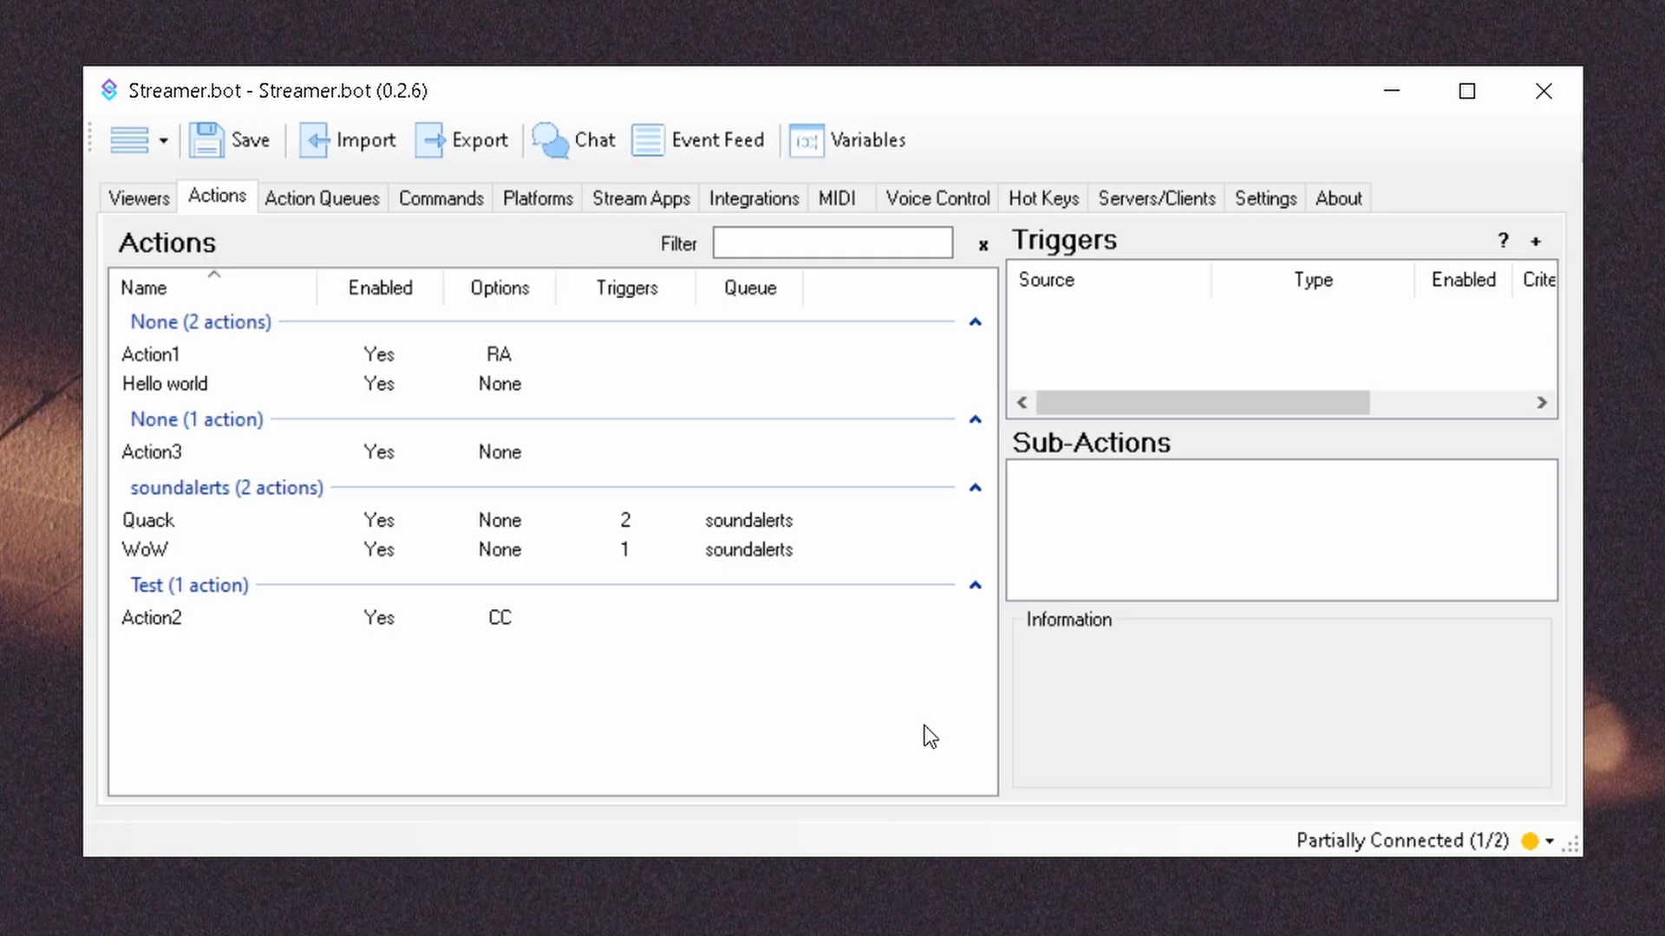
Add an action named Bction1 in the Test group with Always Run and Exclude from Action Queue Pending/History enabled.
right_click(936, 729)
left_click(1006, 739)
type("Bctio")
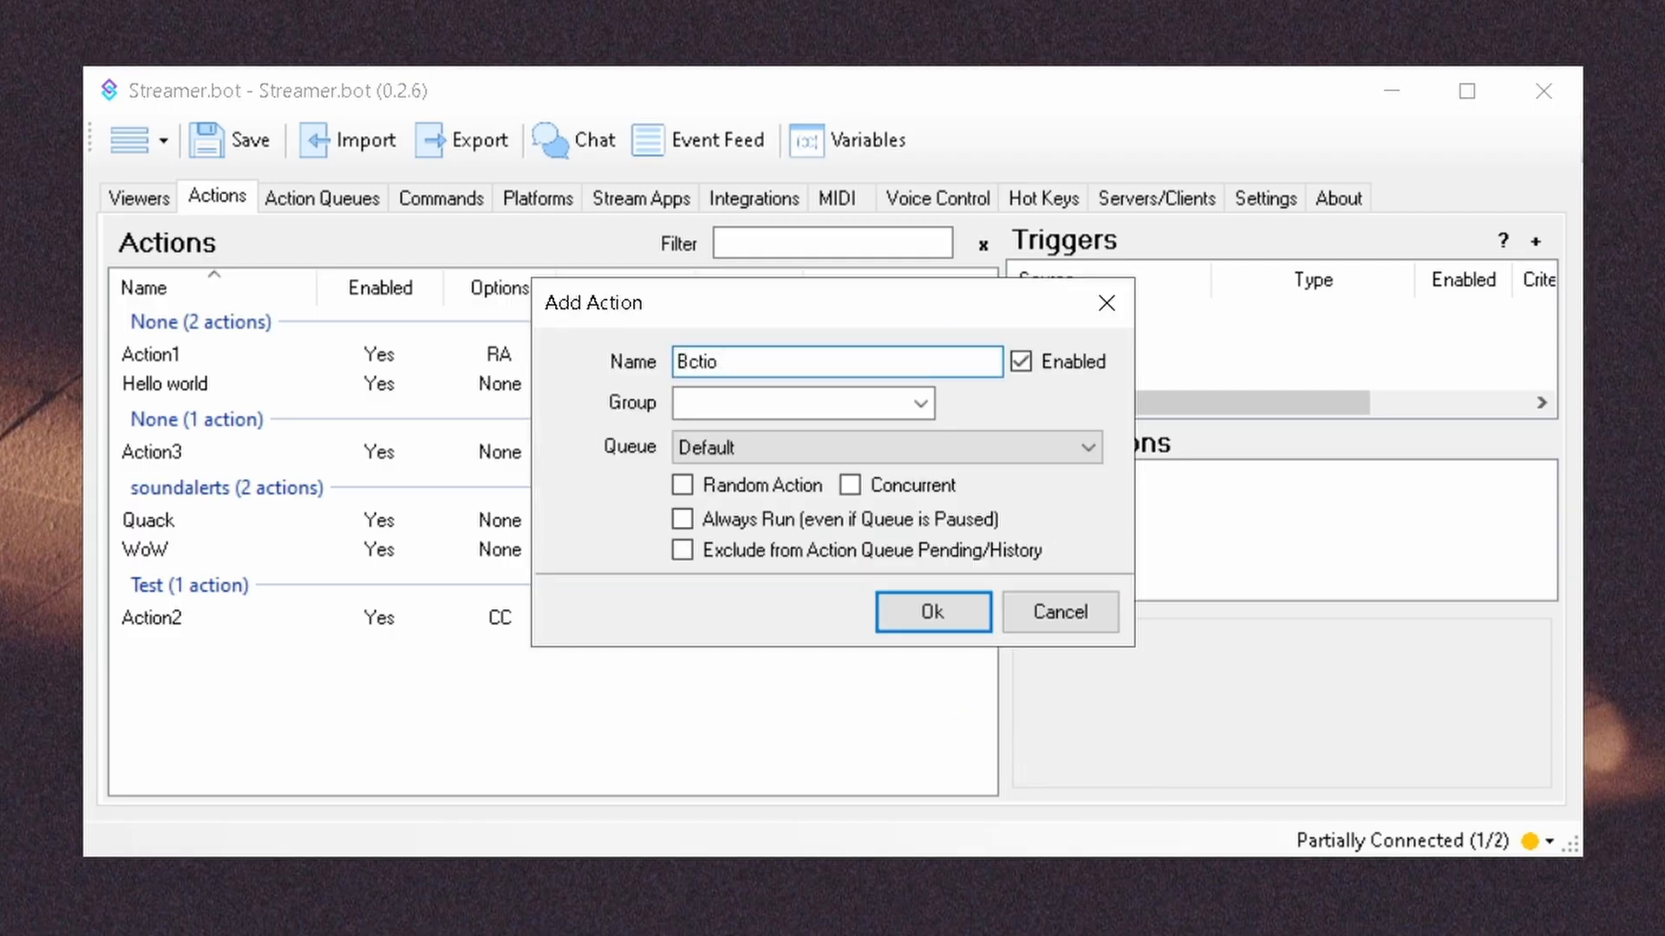
type("n1")
left_click(862, 397)
type("Tes")
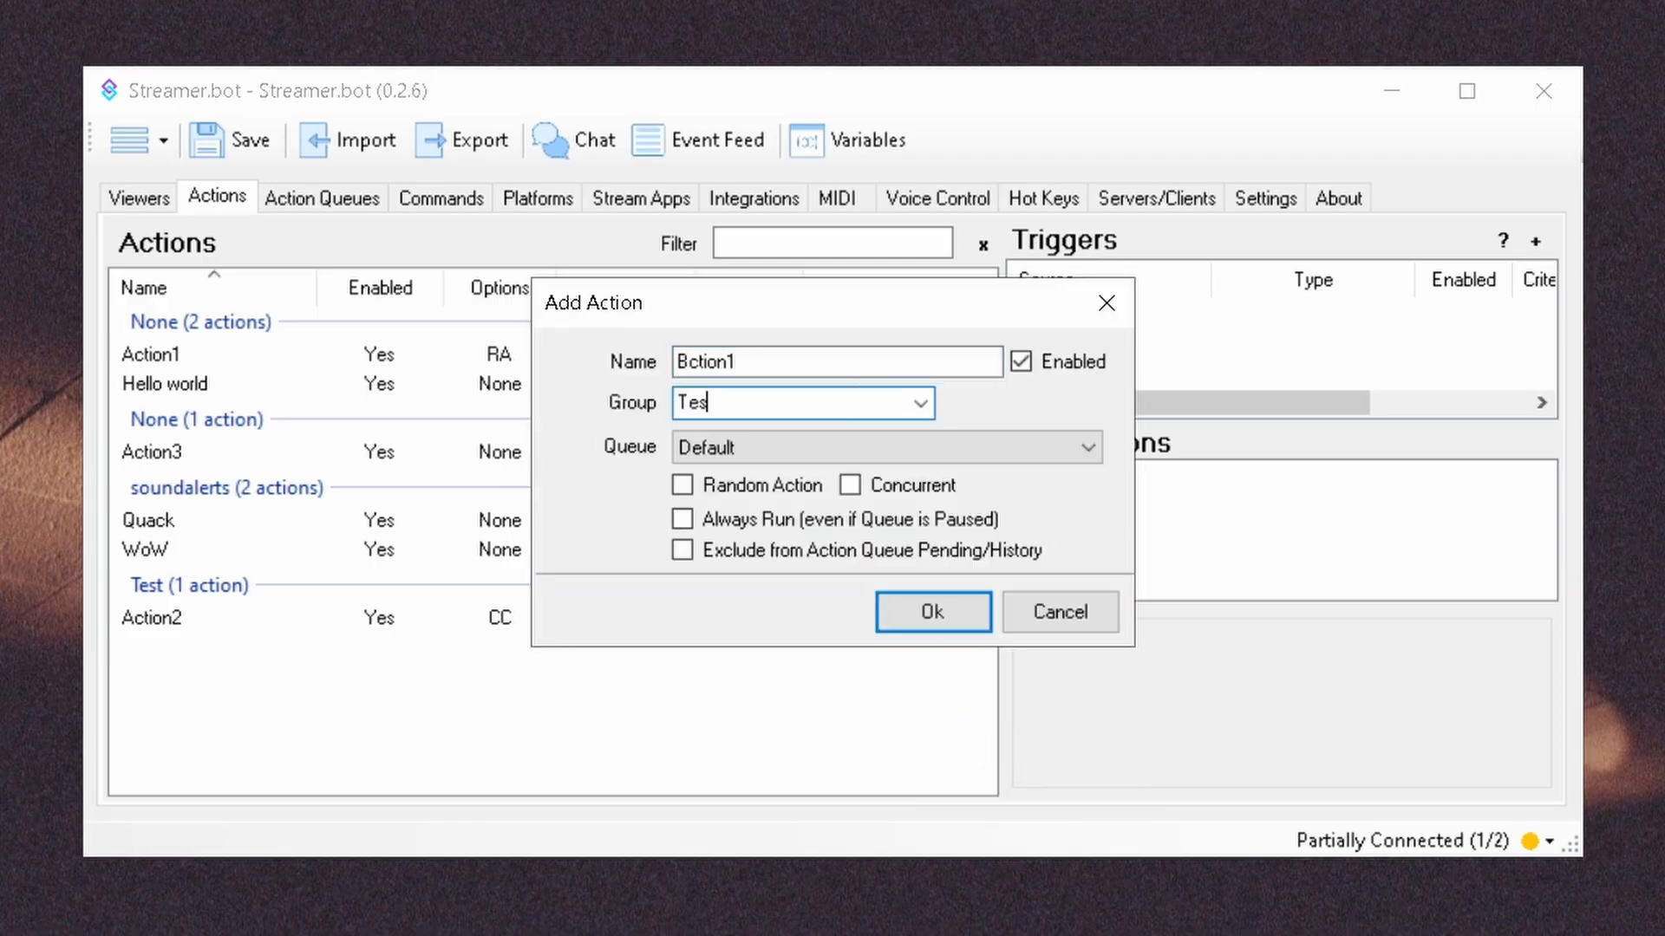
type("t")
left_click(812, 519)
left_click(811, 549)
left_click(952, 612)
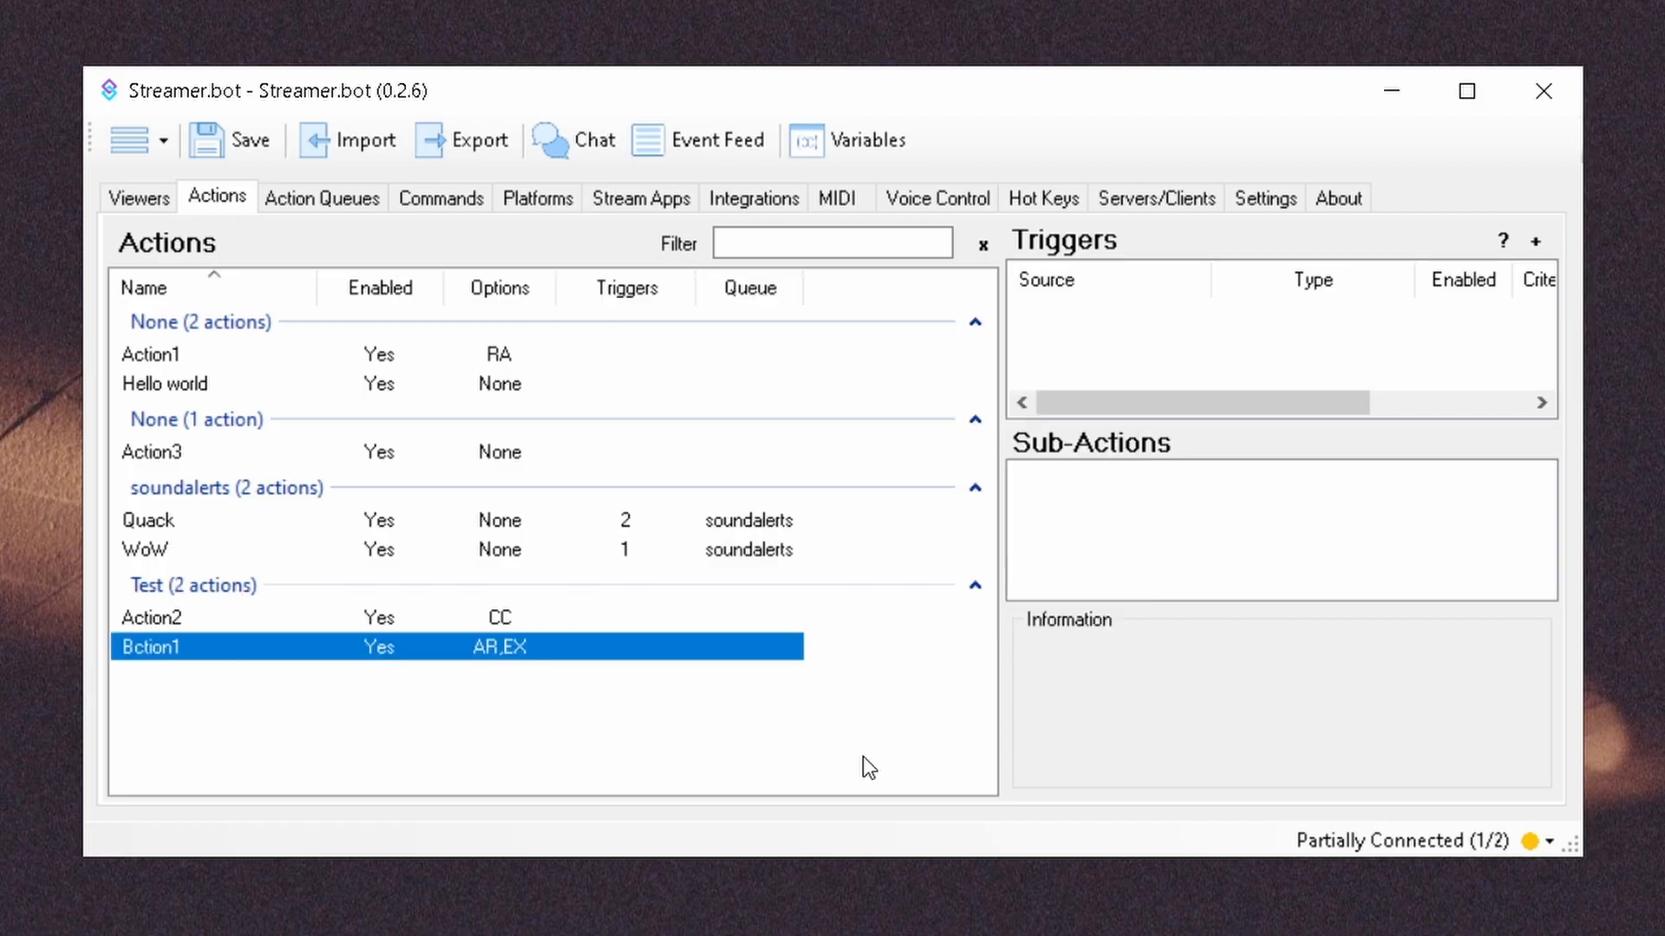
left_click(862, 757)
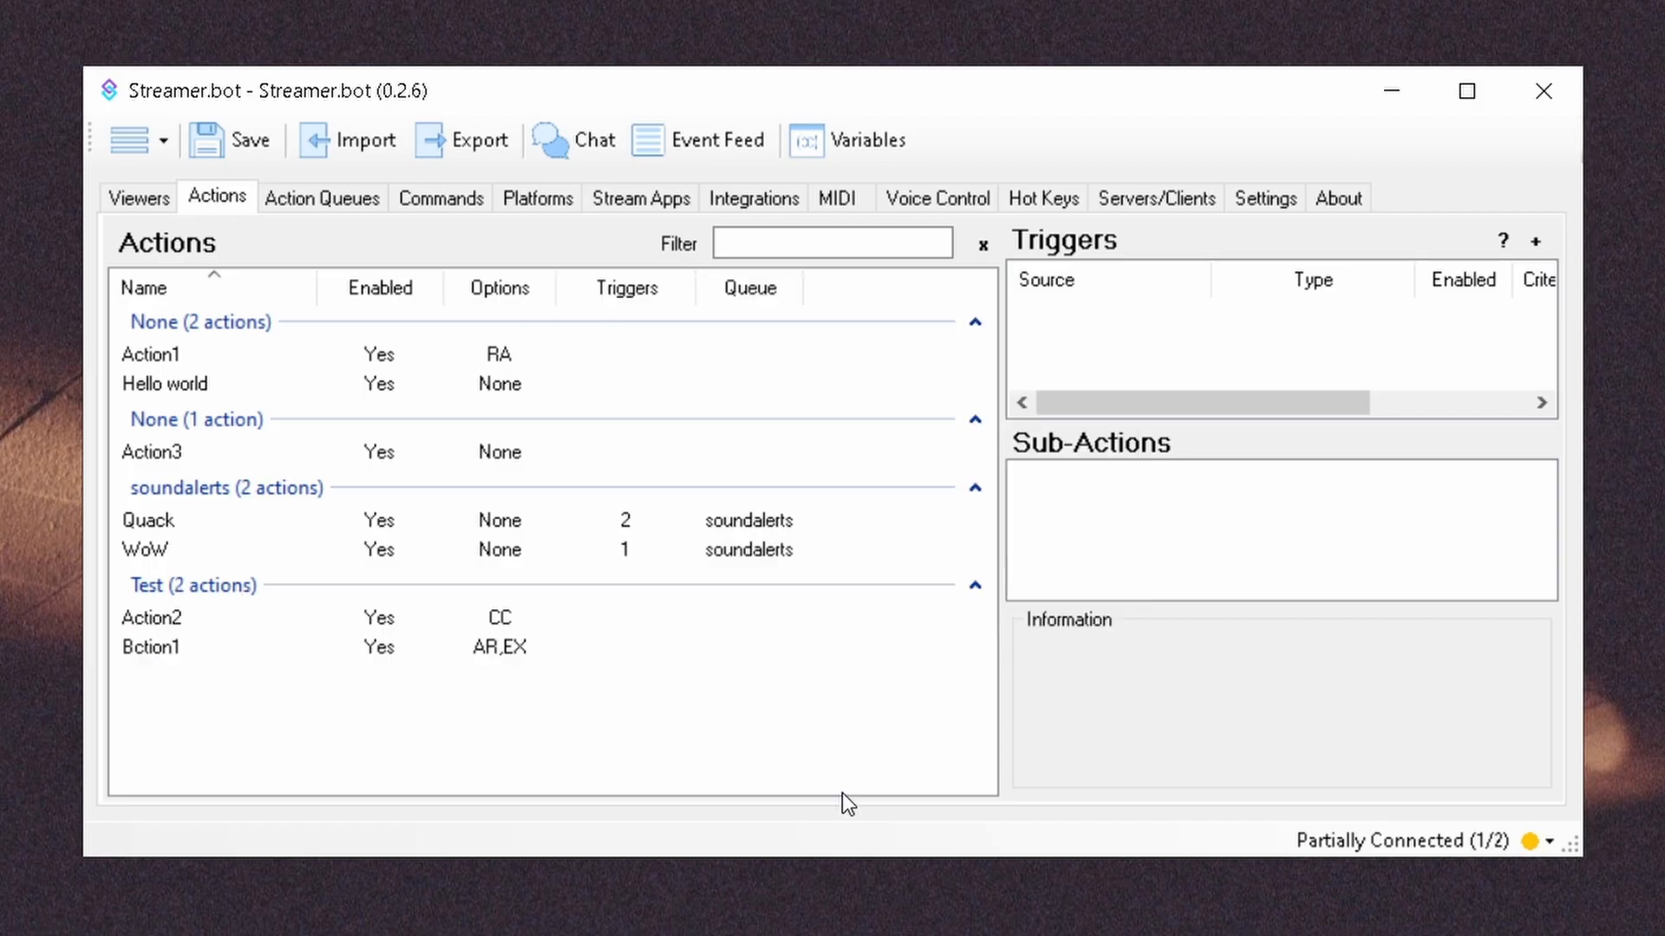
Delete the Action3 action and accept the confirmation.
left_click(192, 460)
key("Delete")
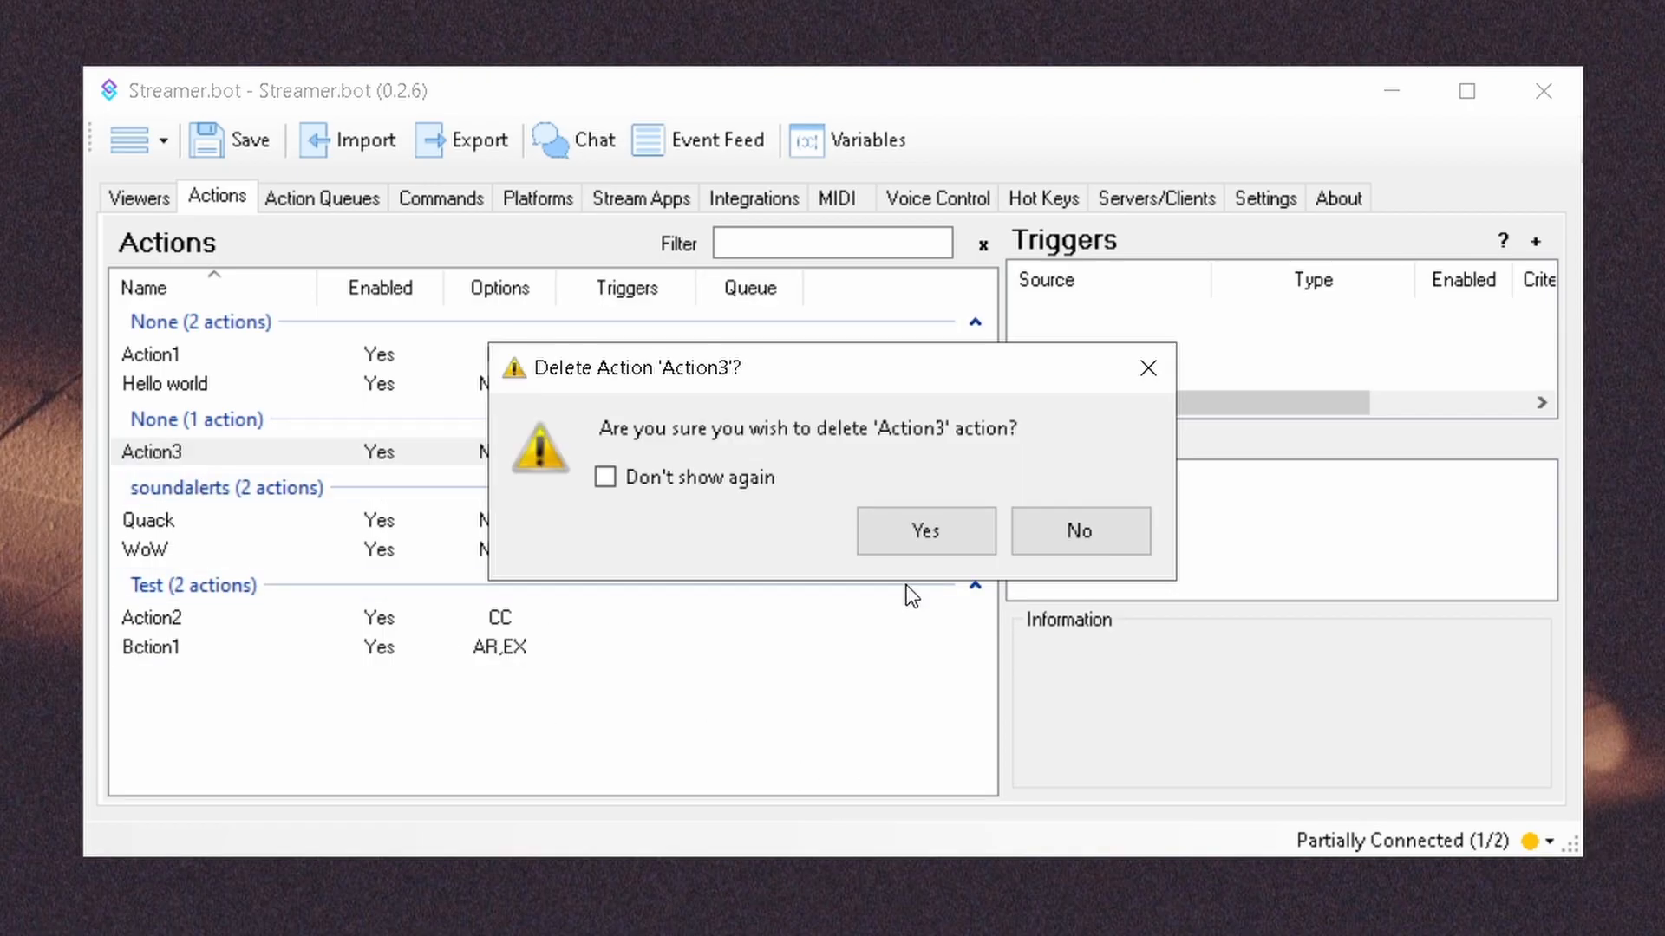
key("Return")
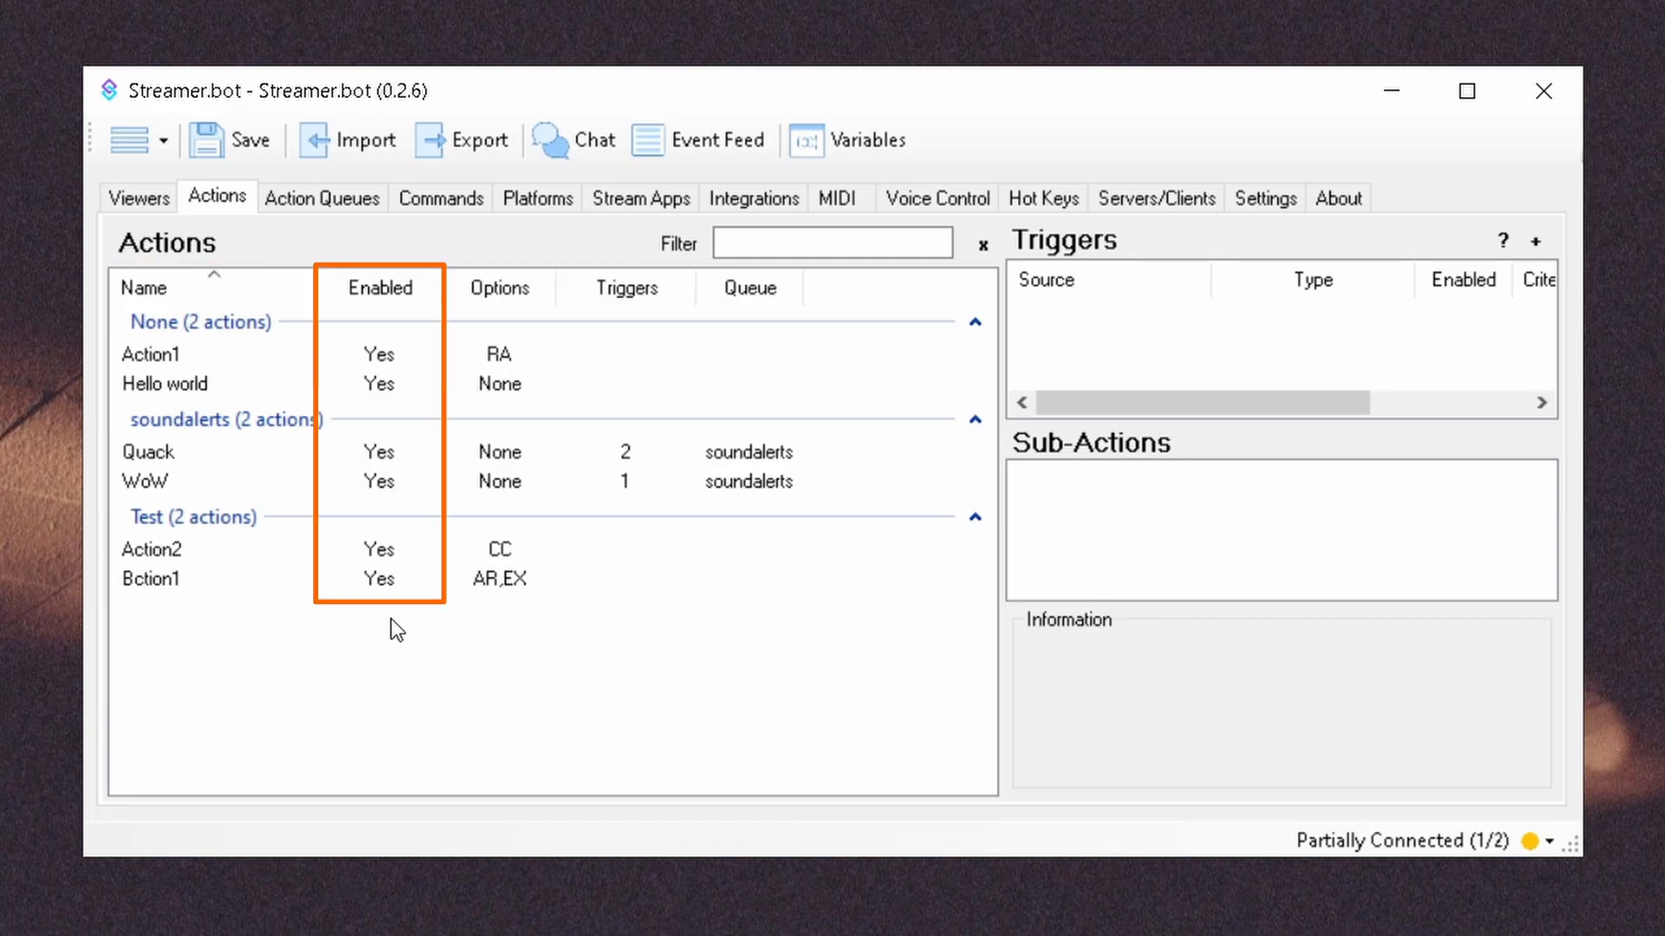
Disable the Bction1 action in the Test group.
left_click(247, 582)
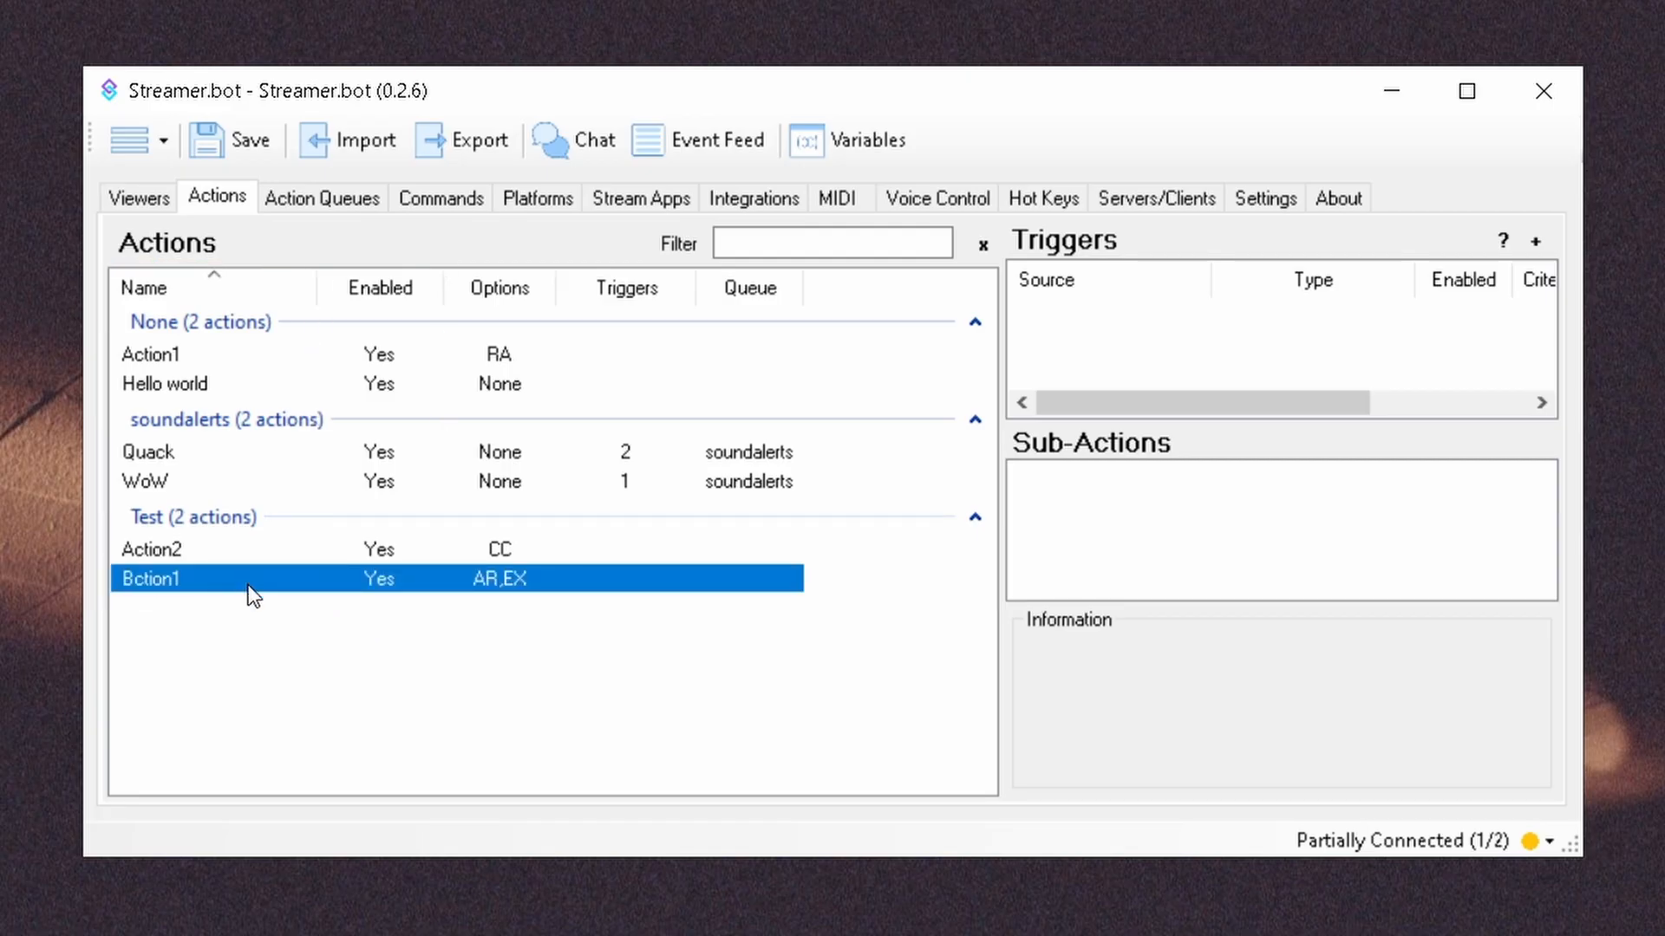
left_click(407, 721)
left_click(546, 675)
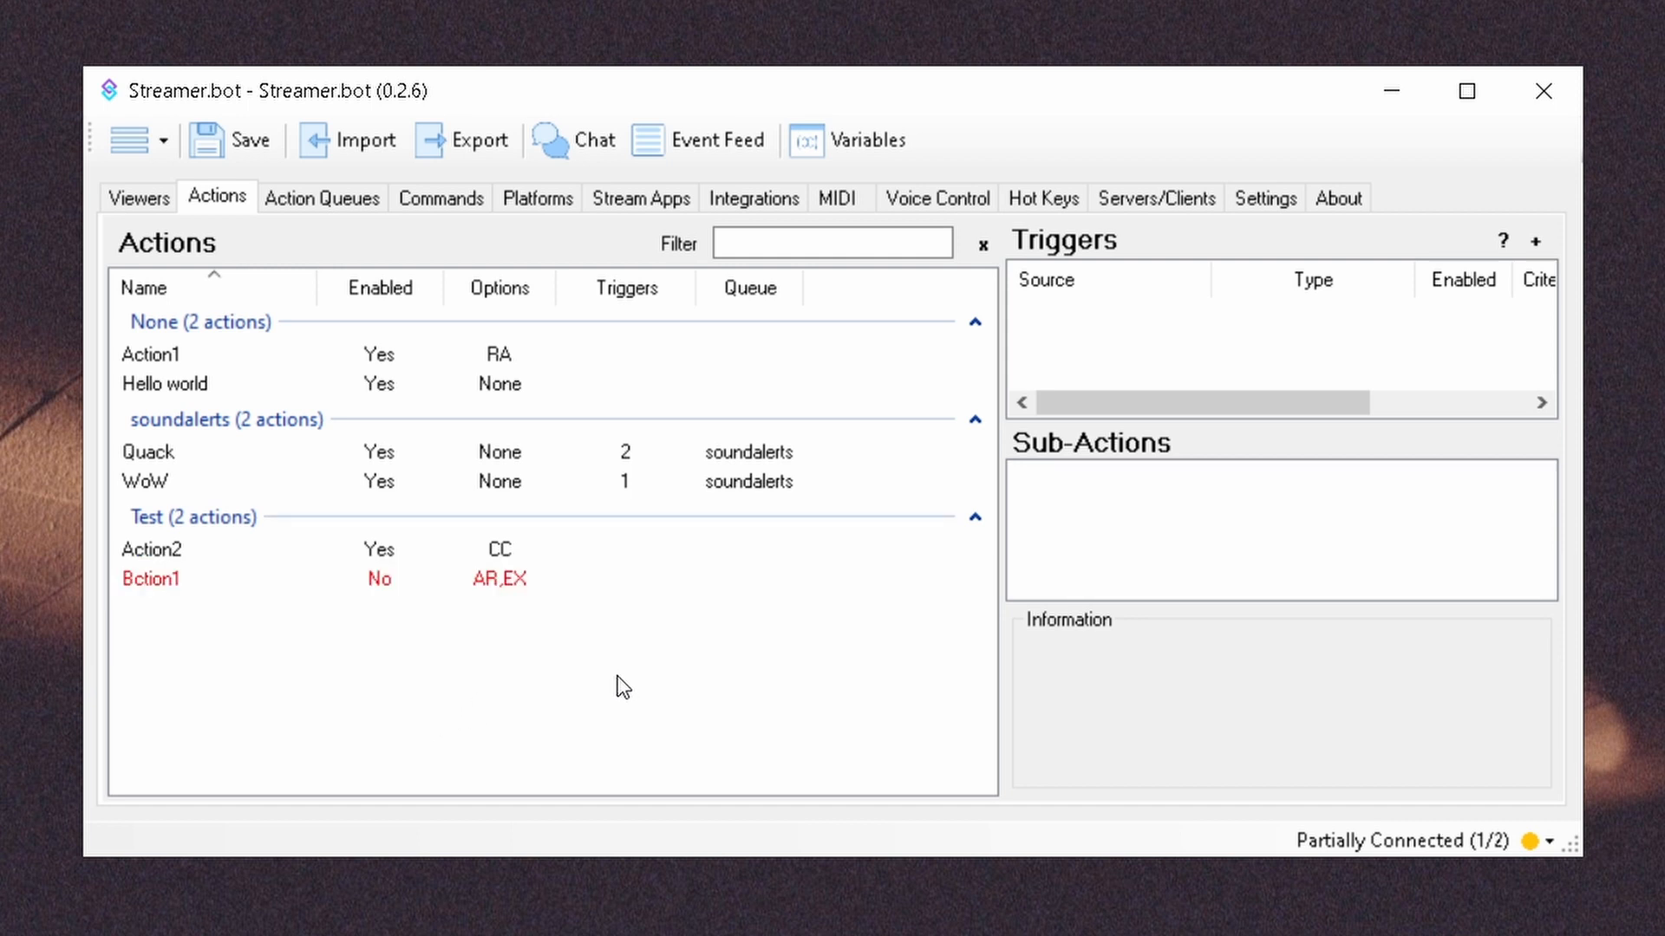
Add a Core Test trigger without any variables to Action2.
left_click(564, 550)
right_click(1053, 354)
mouse_move(1190, 565)
left_click(1440, 600)
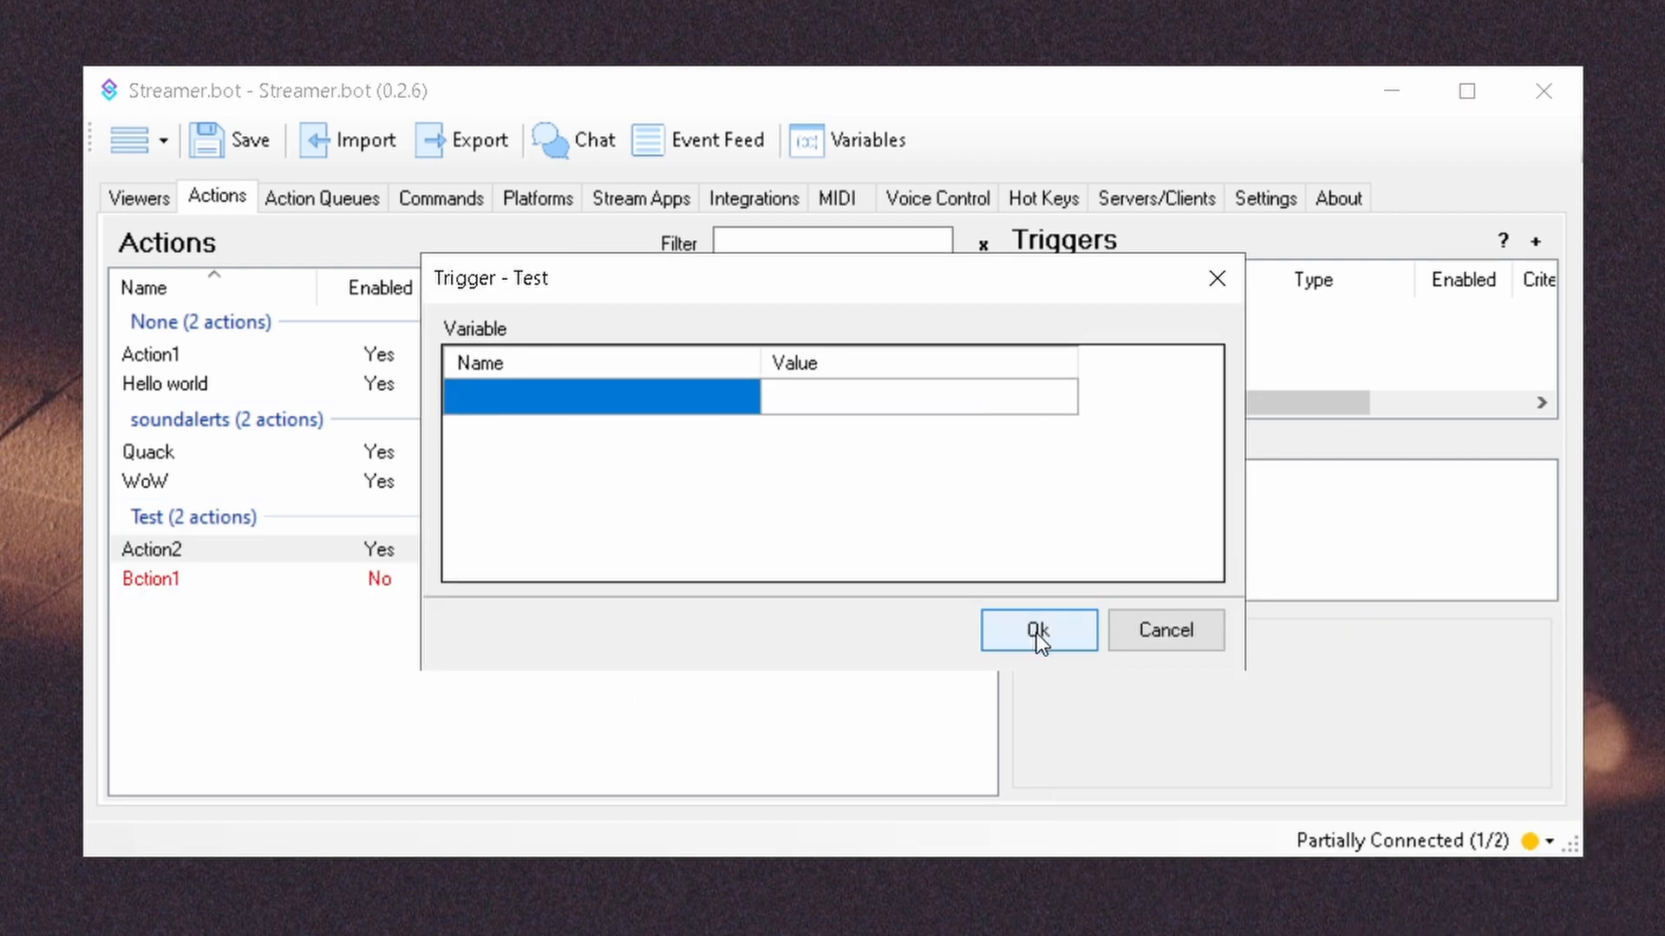
left_click(1039, 634)
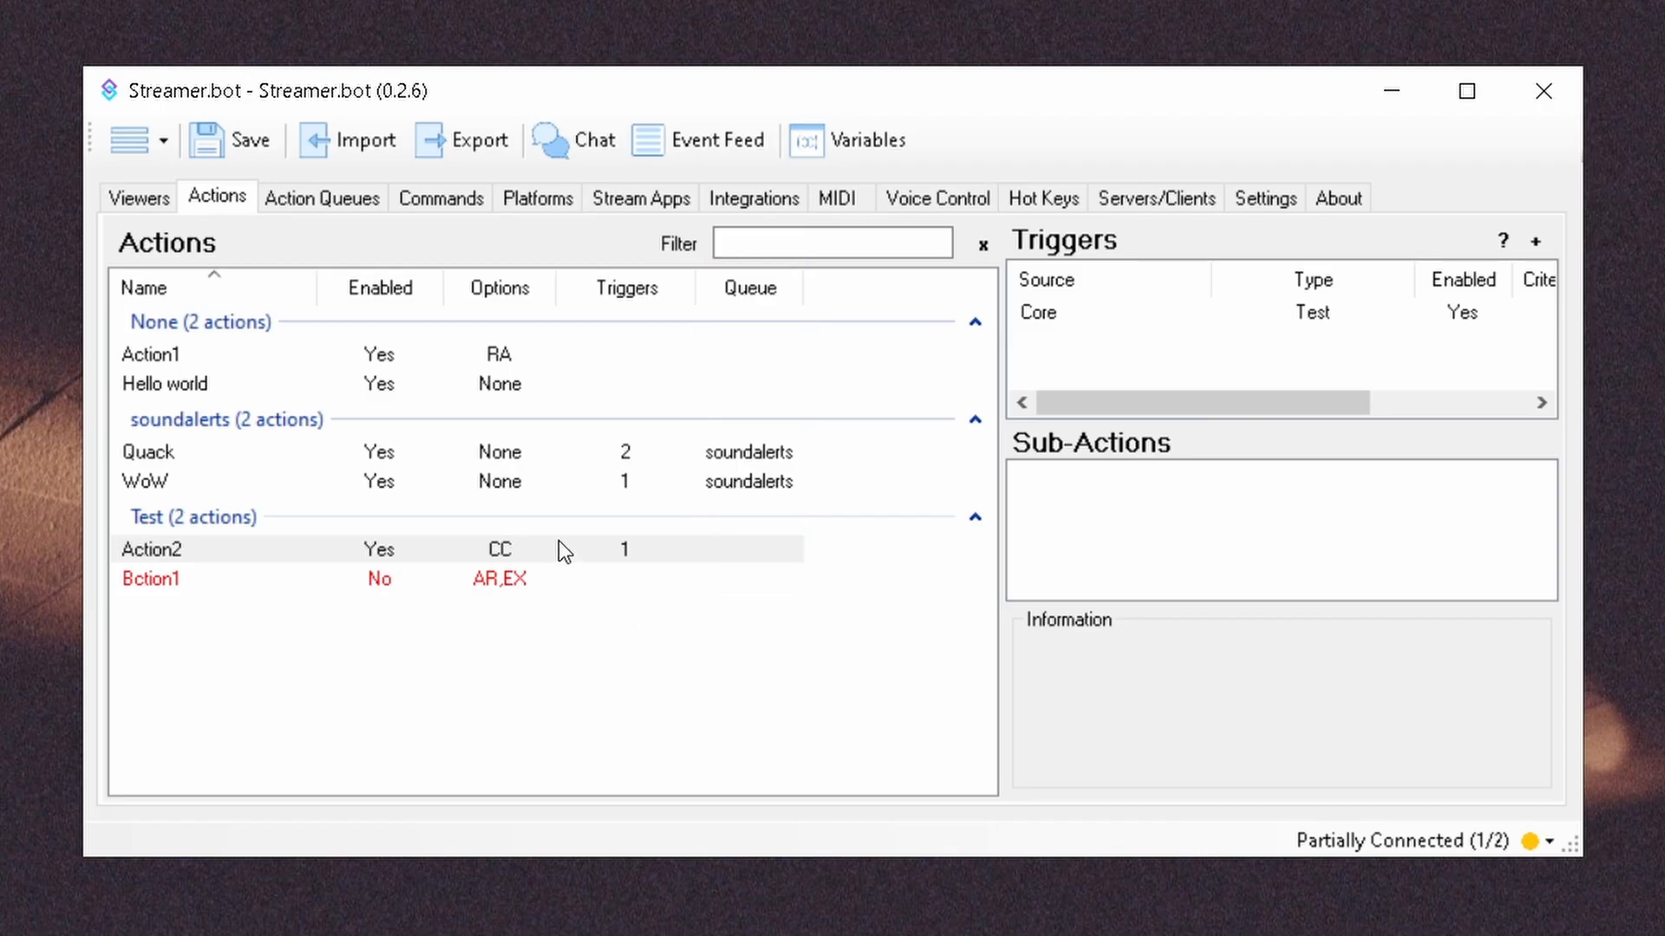
Collapse and re-expand the Test group in the actions list.
double_click(567, 519)
double_click(566, 519)
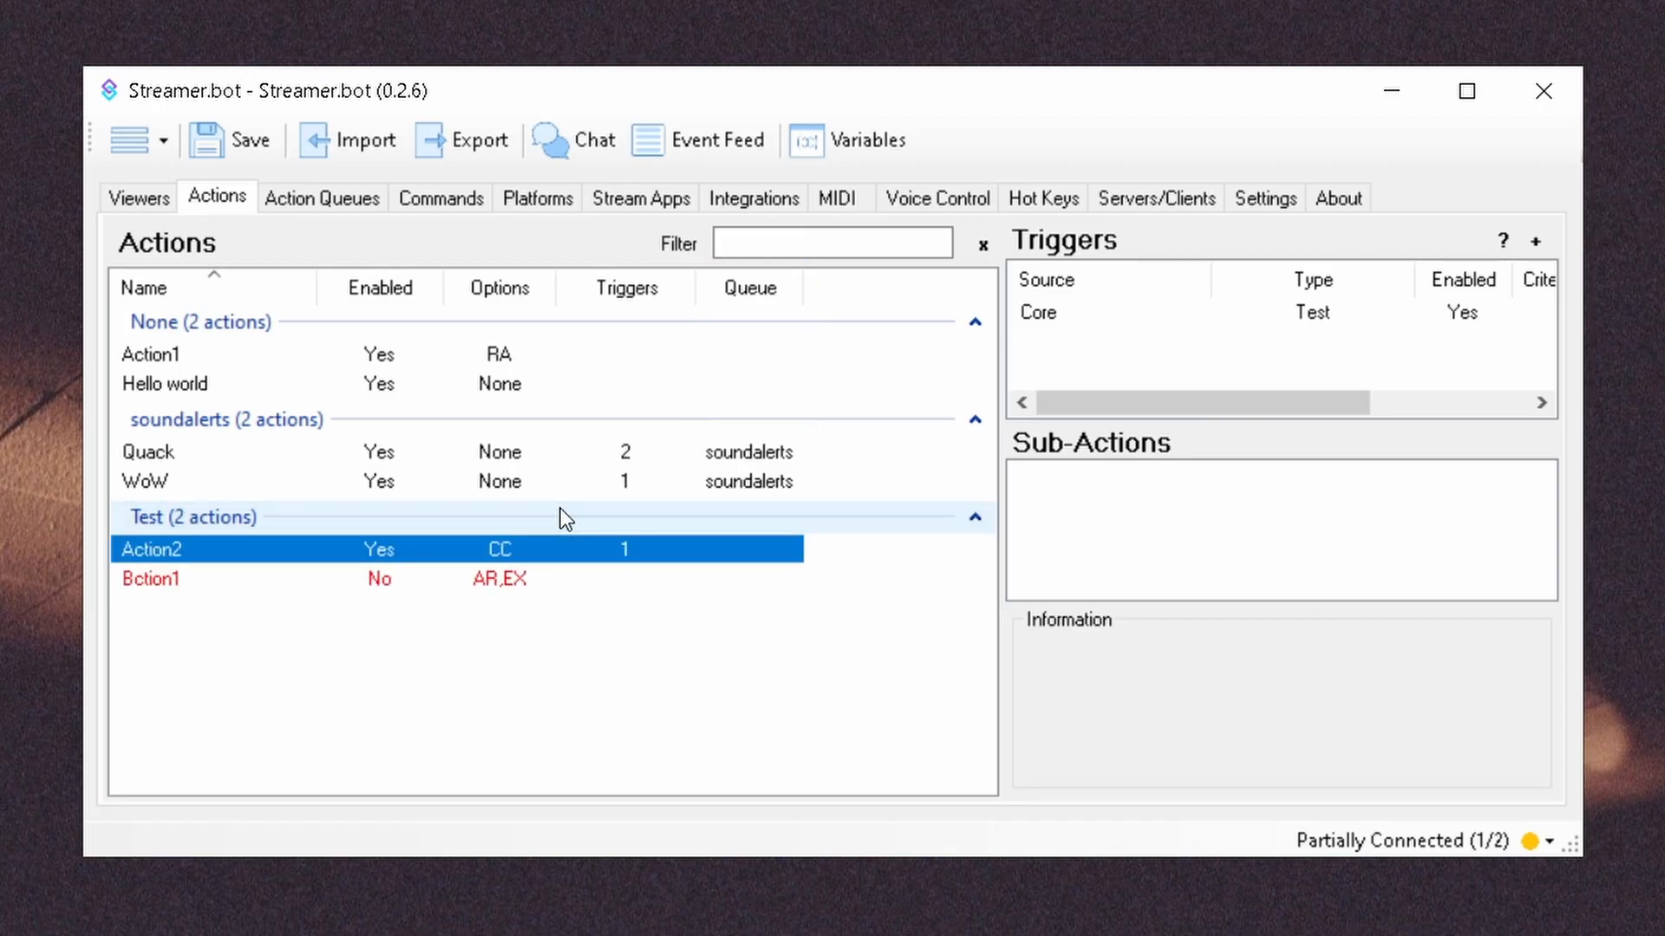
Open the settings of Action1 for review and close them without making changes.
double_click(162, 360)
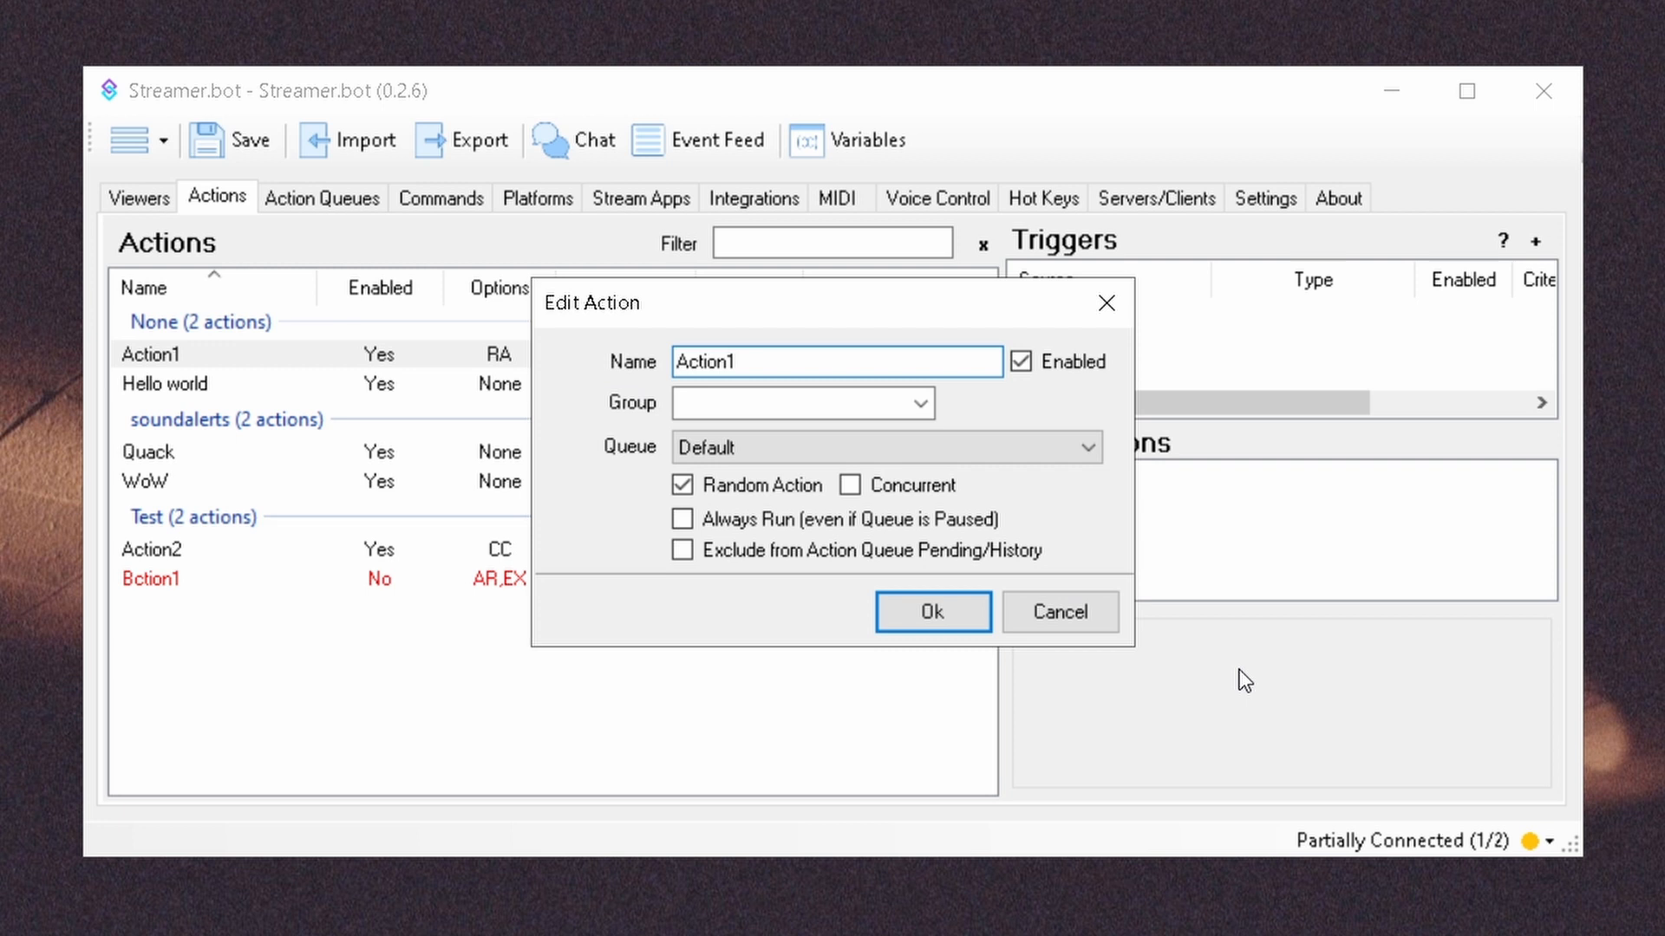
left_click(1104, 626)
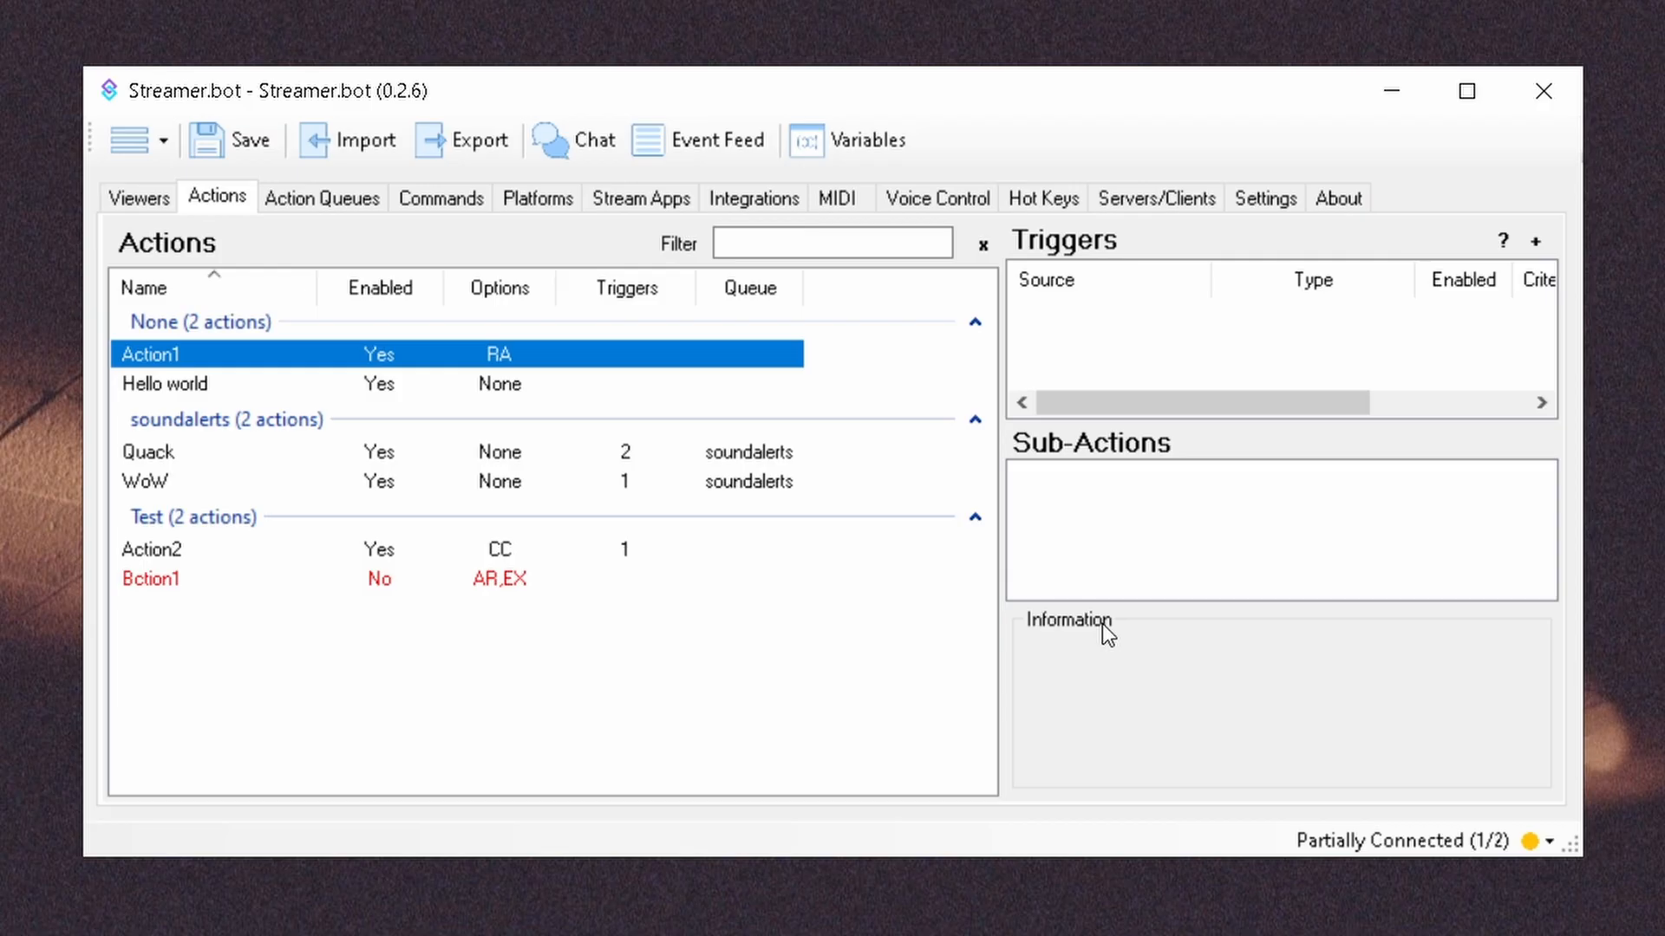
Review the options offered for adding a new action and leave without creating one.
left_click(707, 698)
right_click(671, 710)
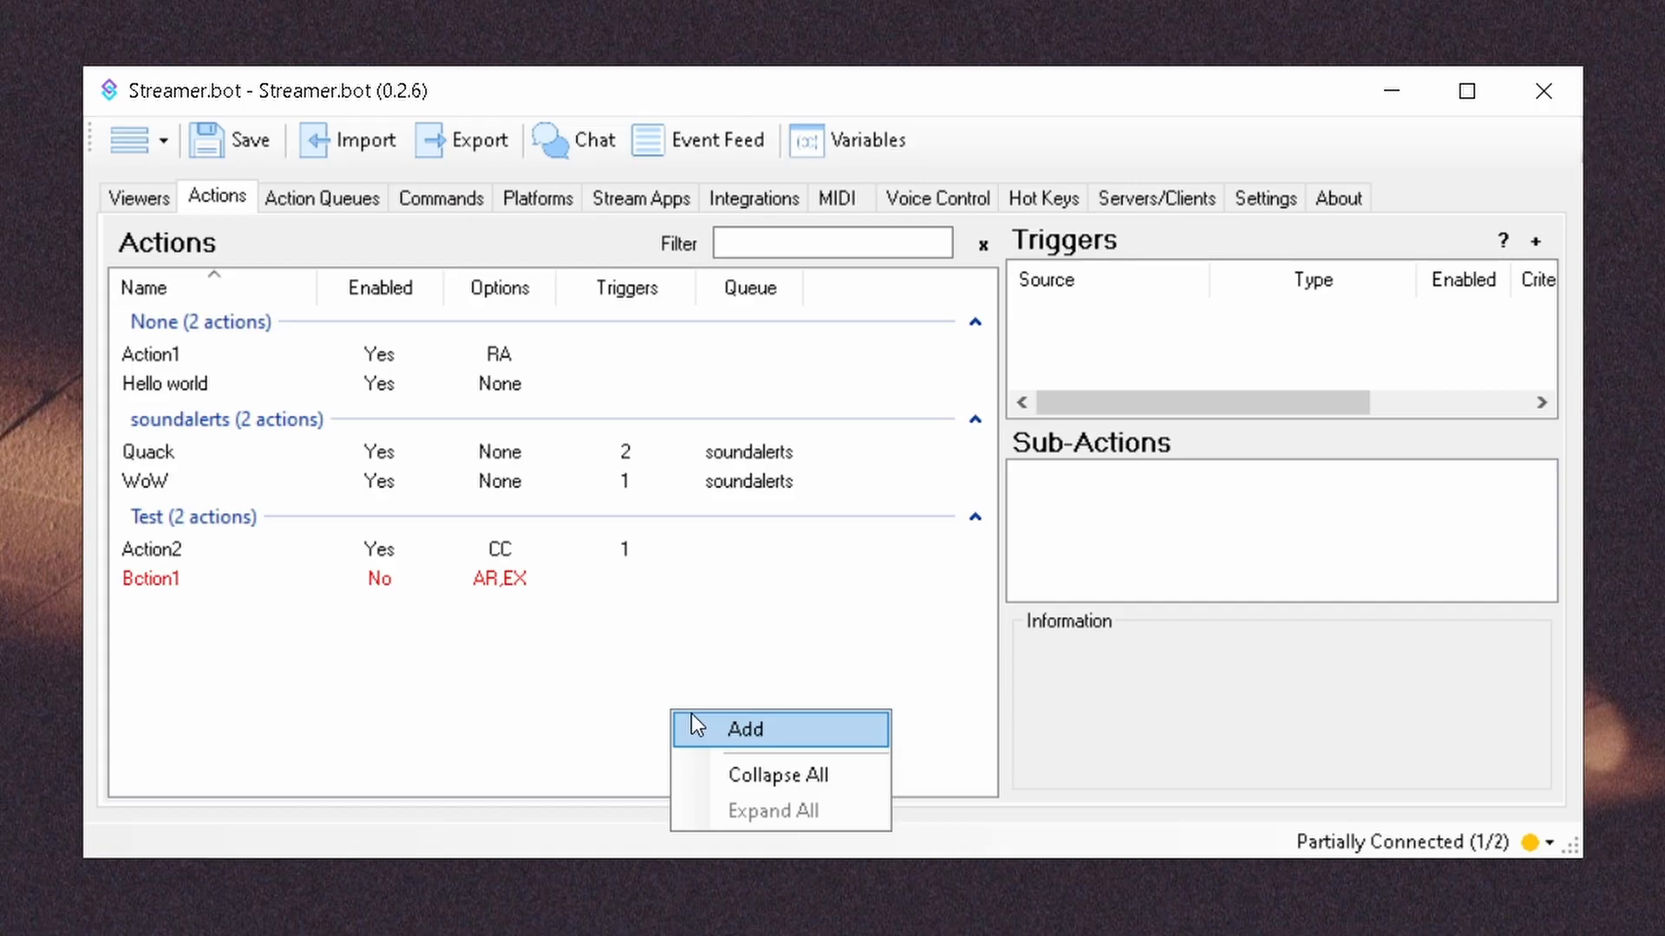
left_click(741, 724)
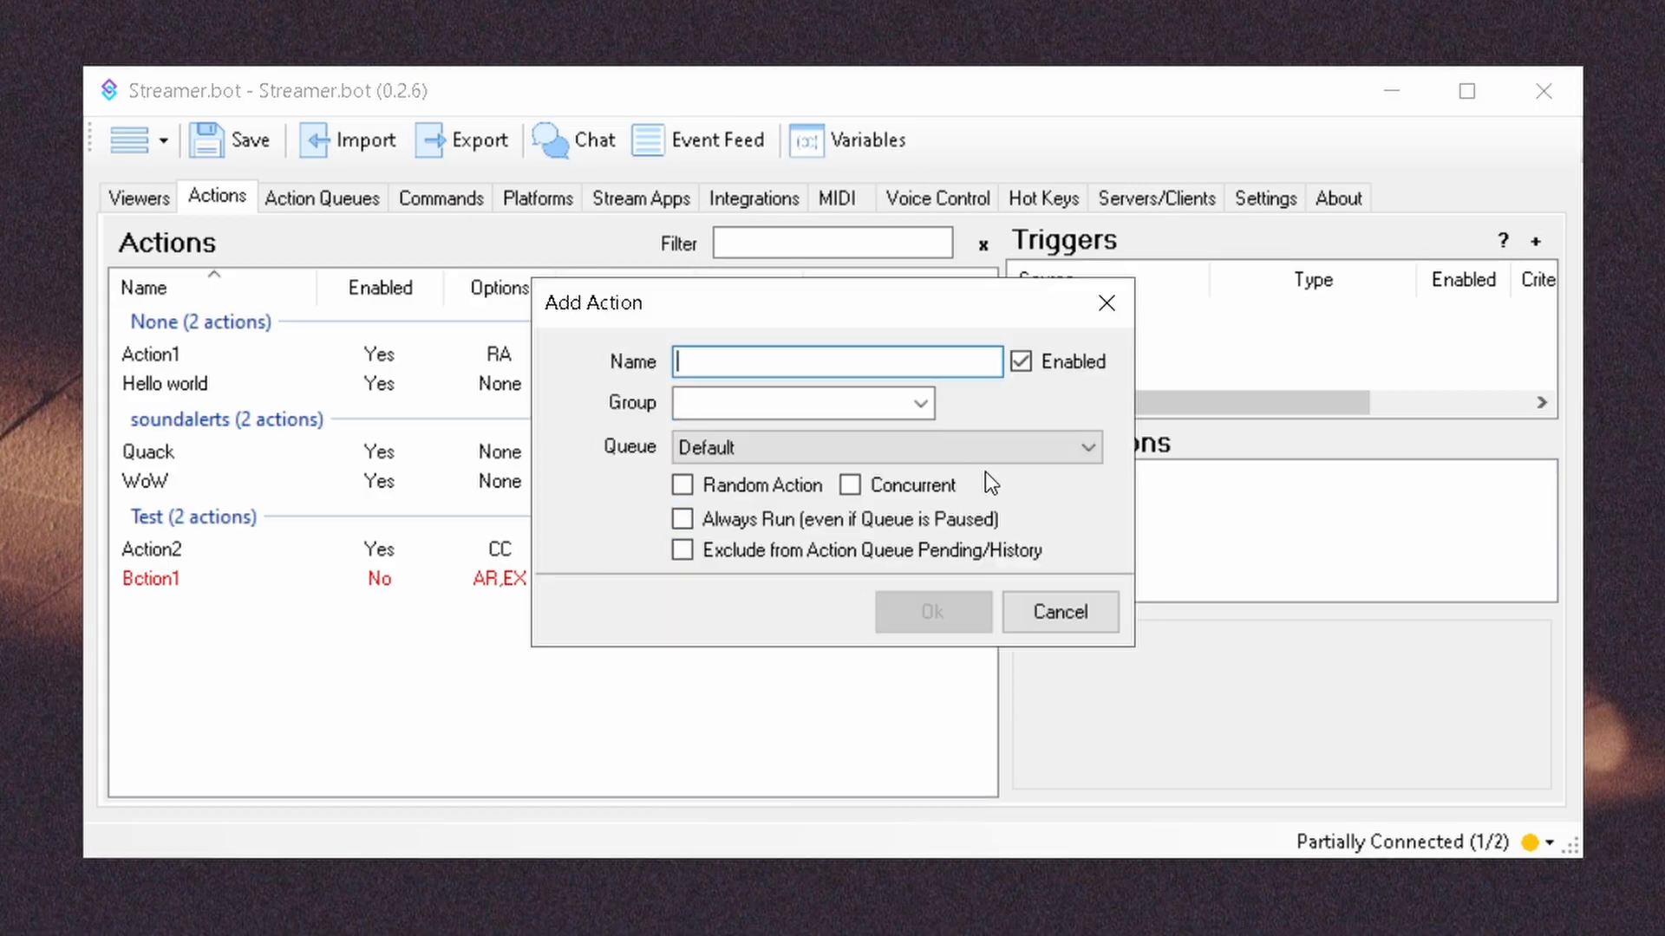
left_click(1091, 618)
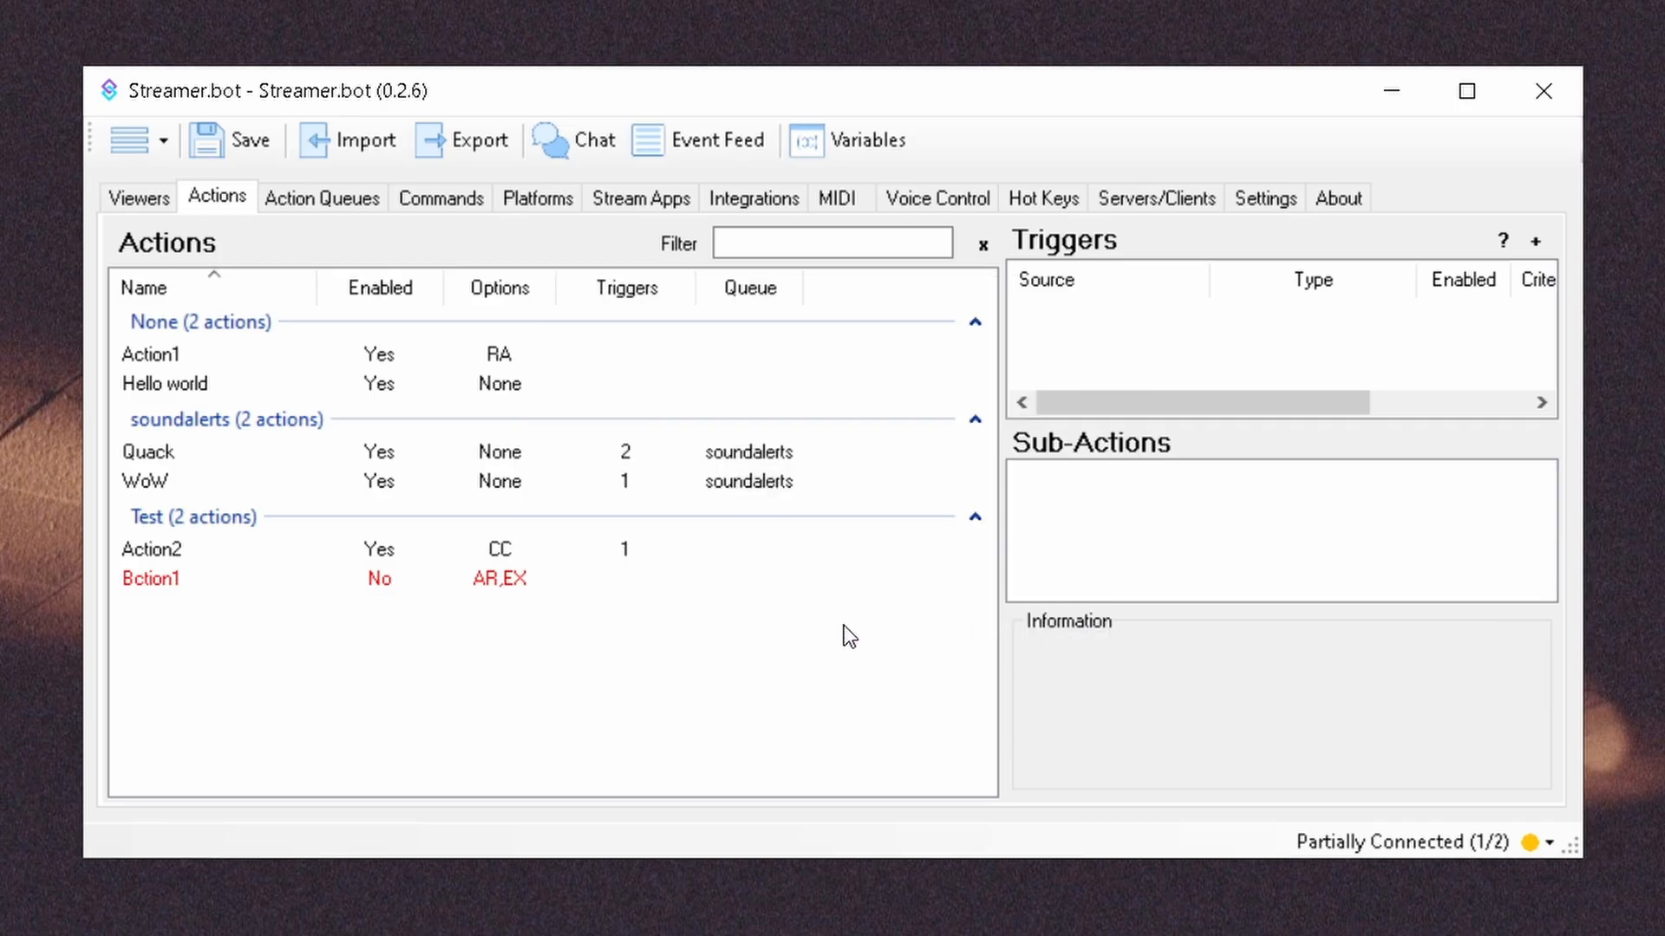
Collapse all action groups in the list and expand them all again.
right_click(673, 636)
left_click(858, 697)
right_click(852, 707)
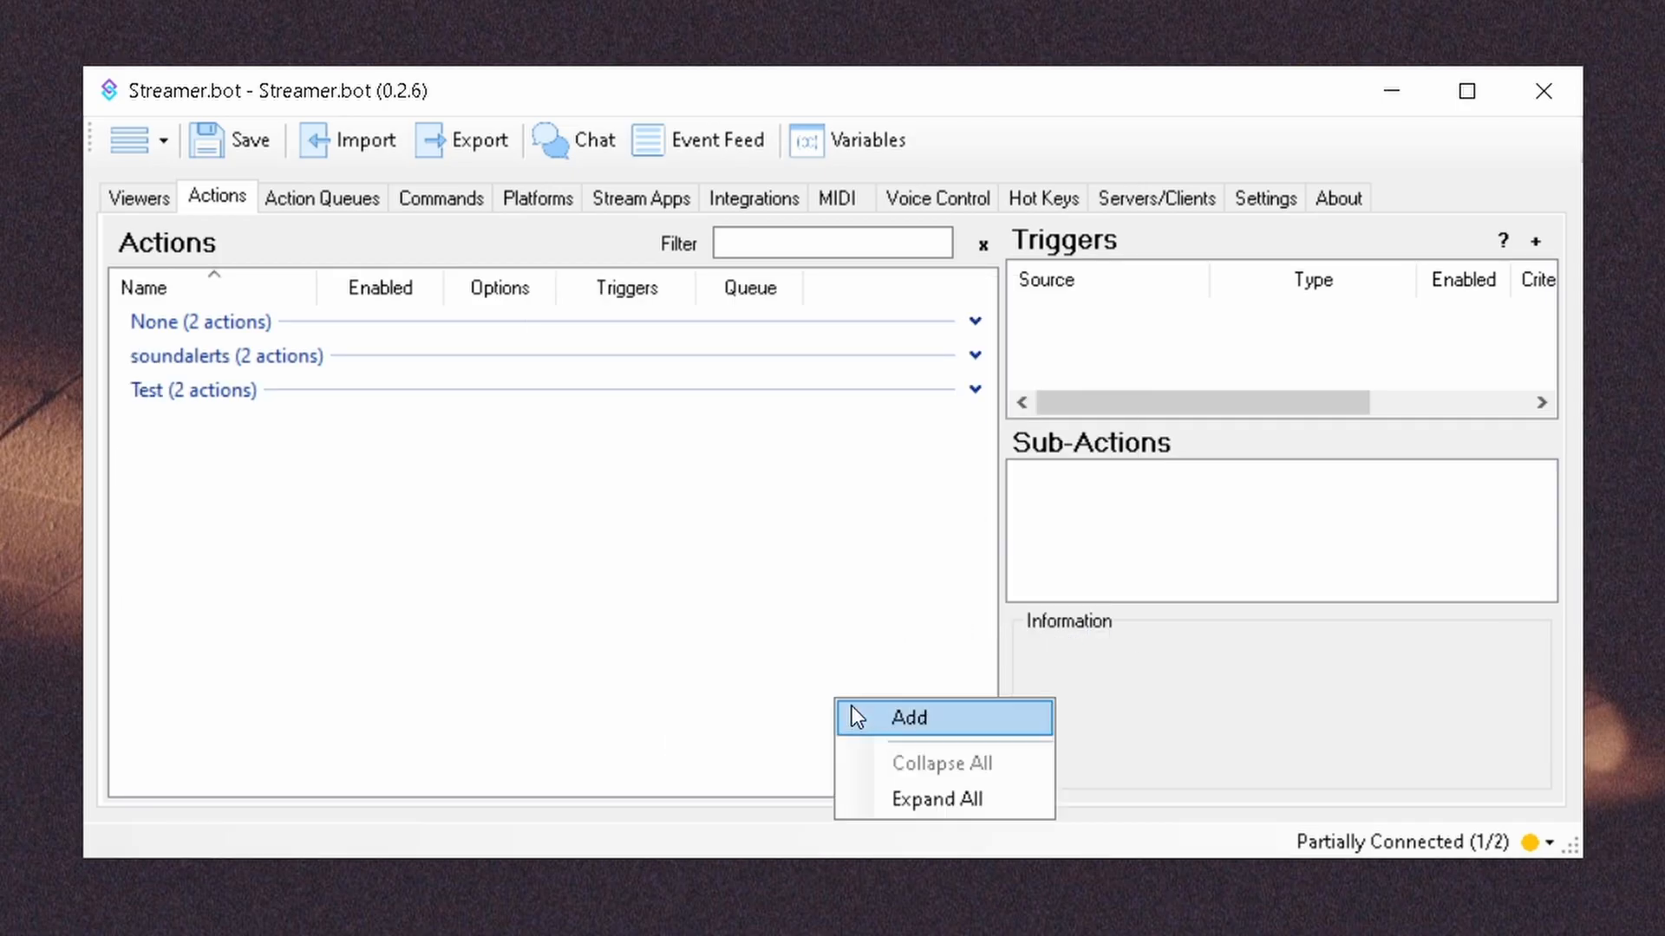
left_click(925, 803)
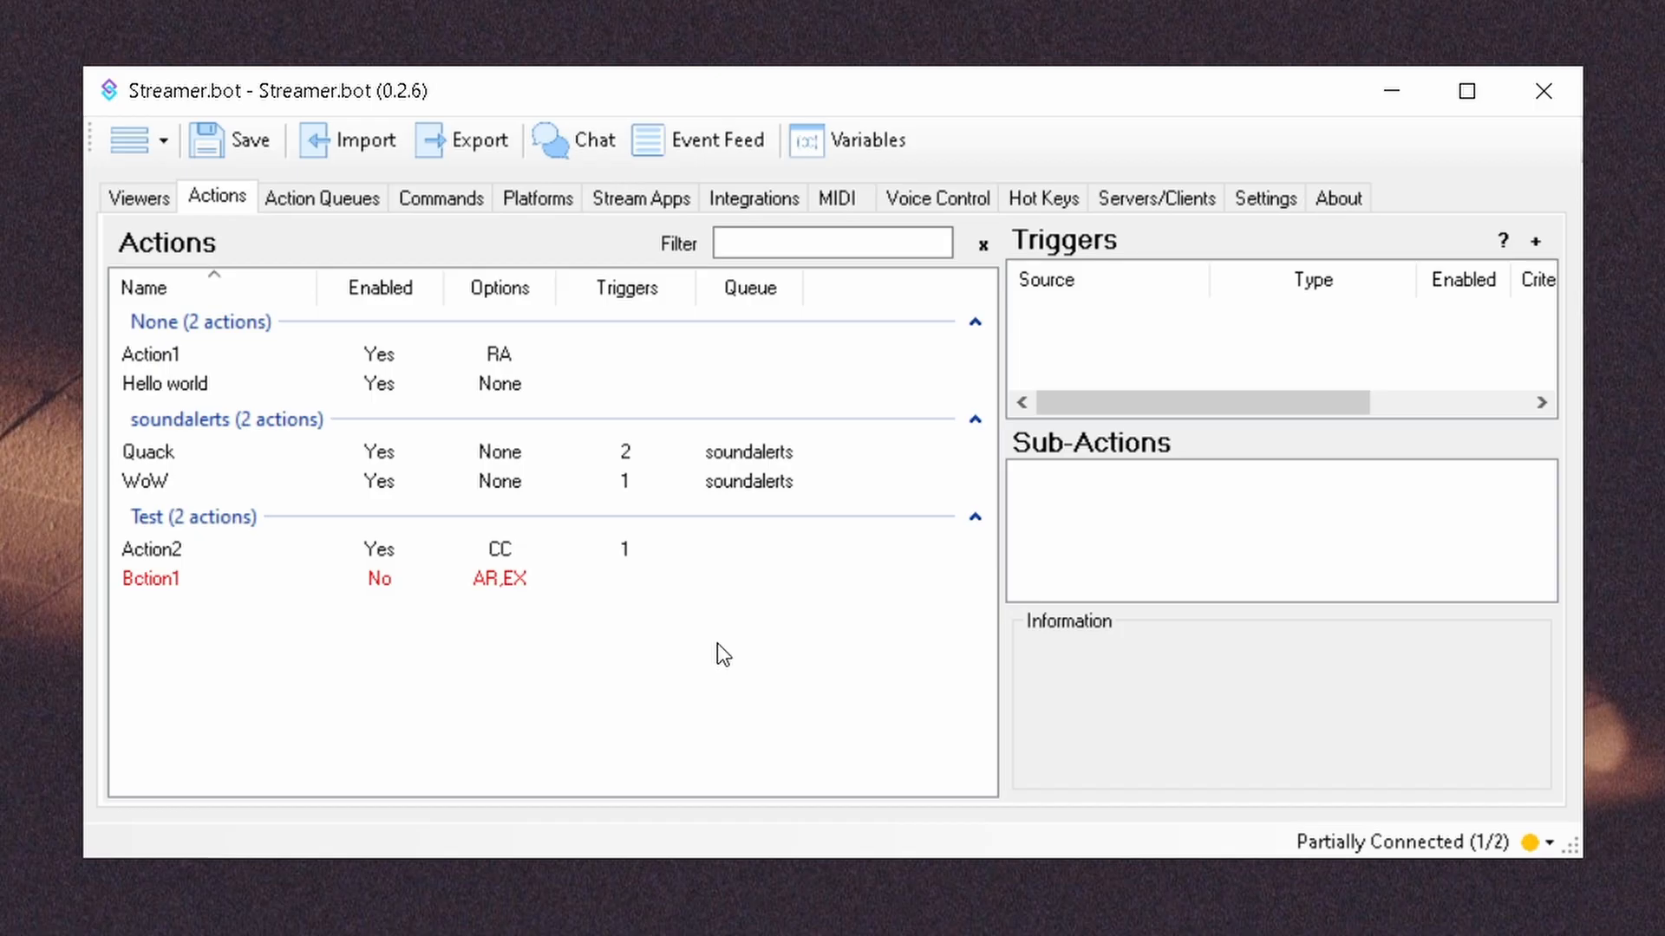
Open the form for adding an action to the Test group, review its group choices and cancel without creating one.
right_click(362, 520)
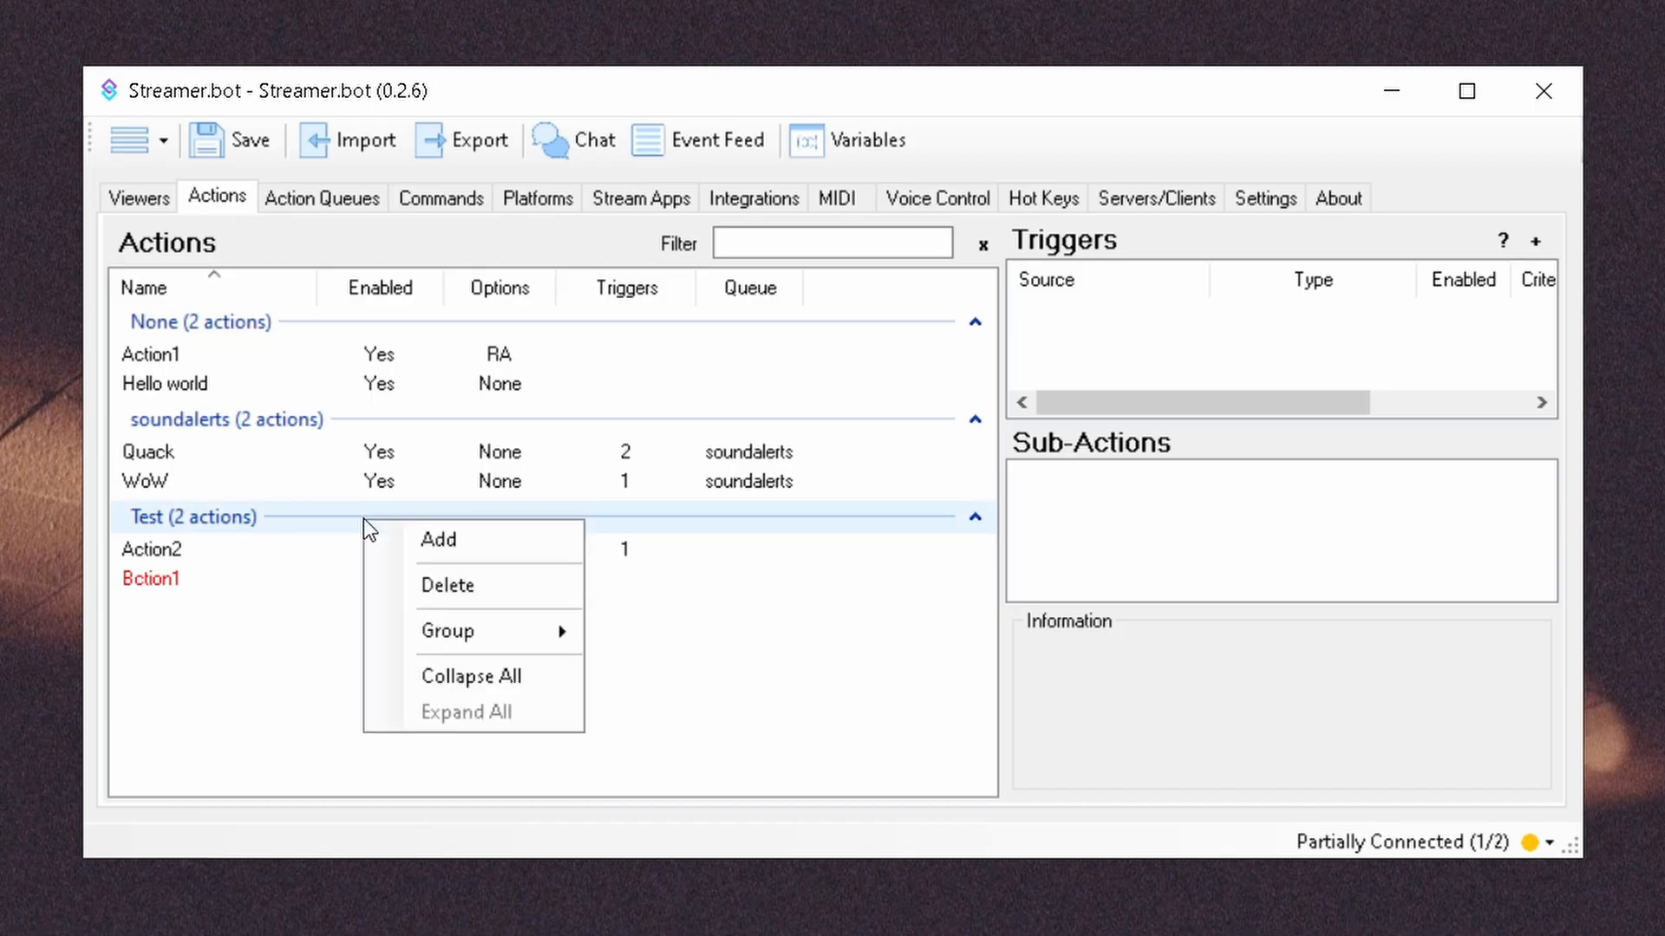
left_click(475, 548)
left_click(926, 404)
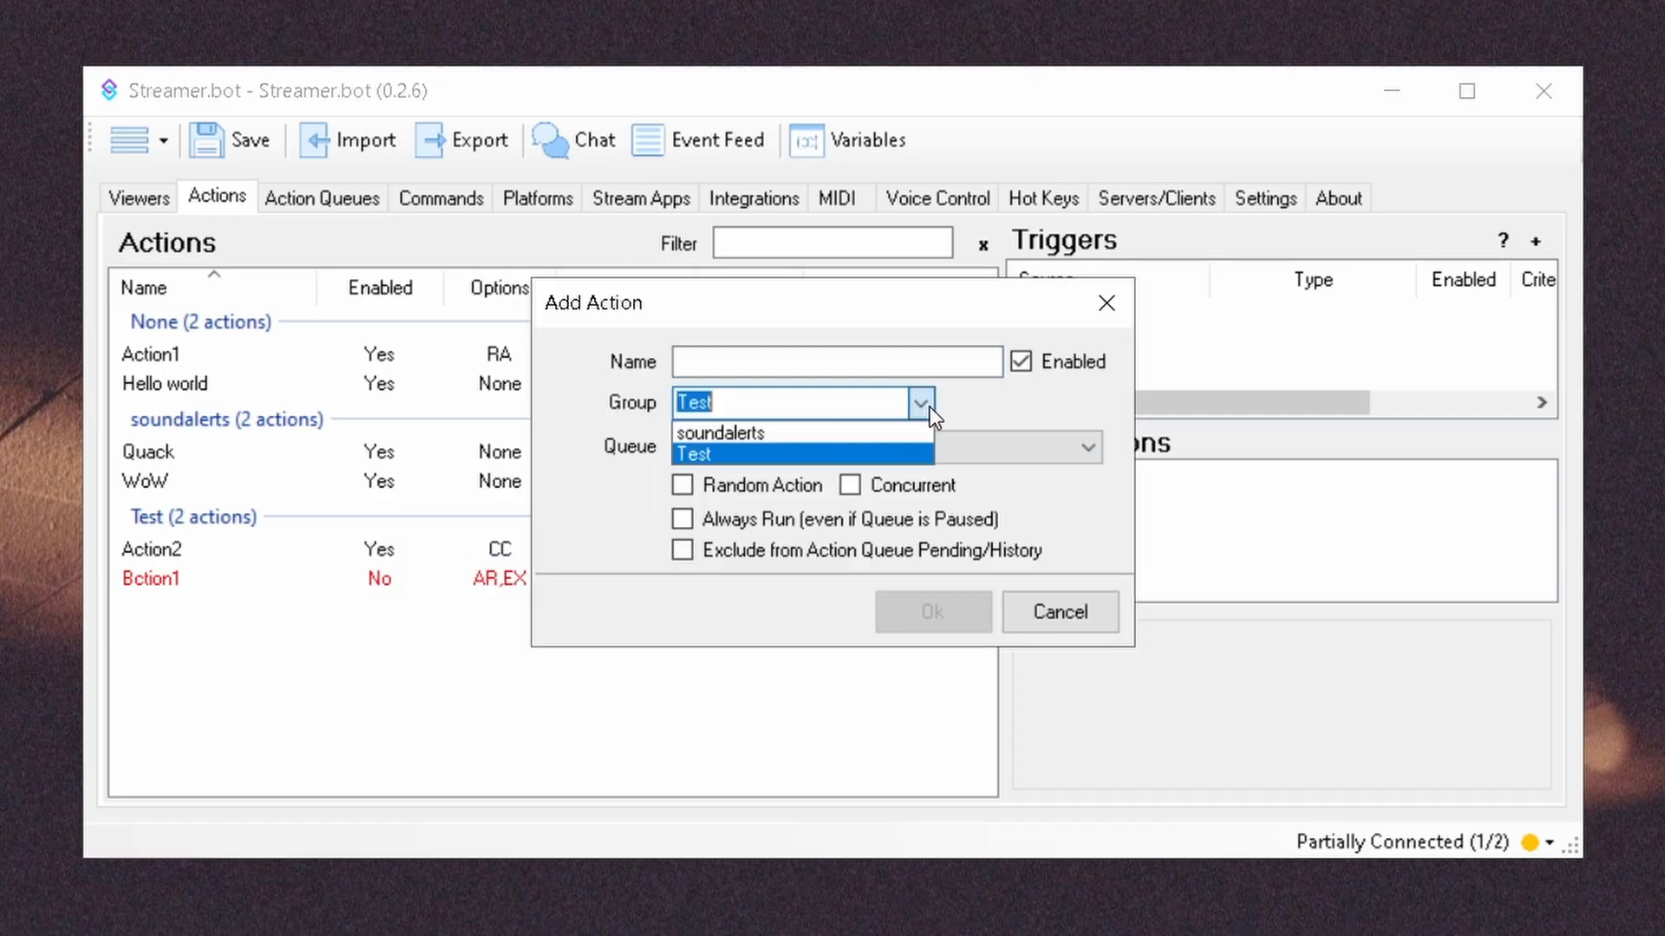
left_click(946, 401)
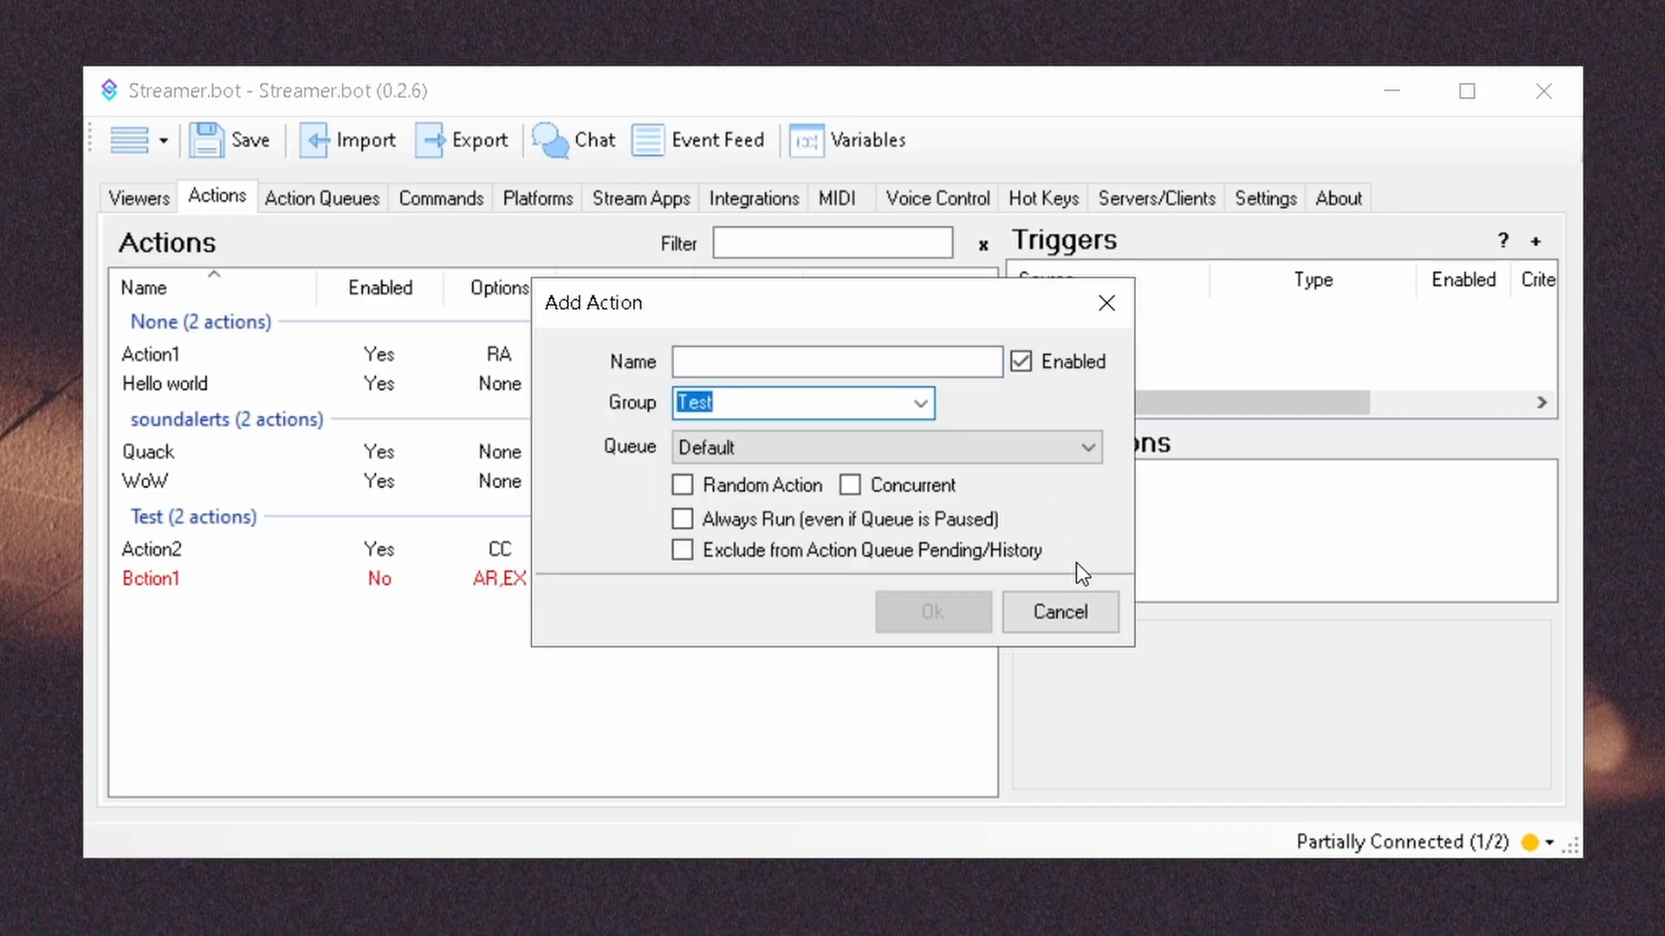
left_click(1076, 613)
Request deletion of all actions in the Test group, but decline the confirmation.
right_click(535, 519)
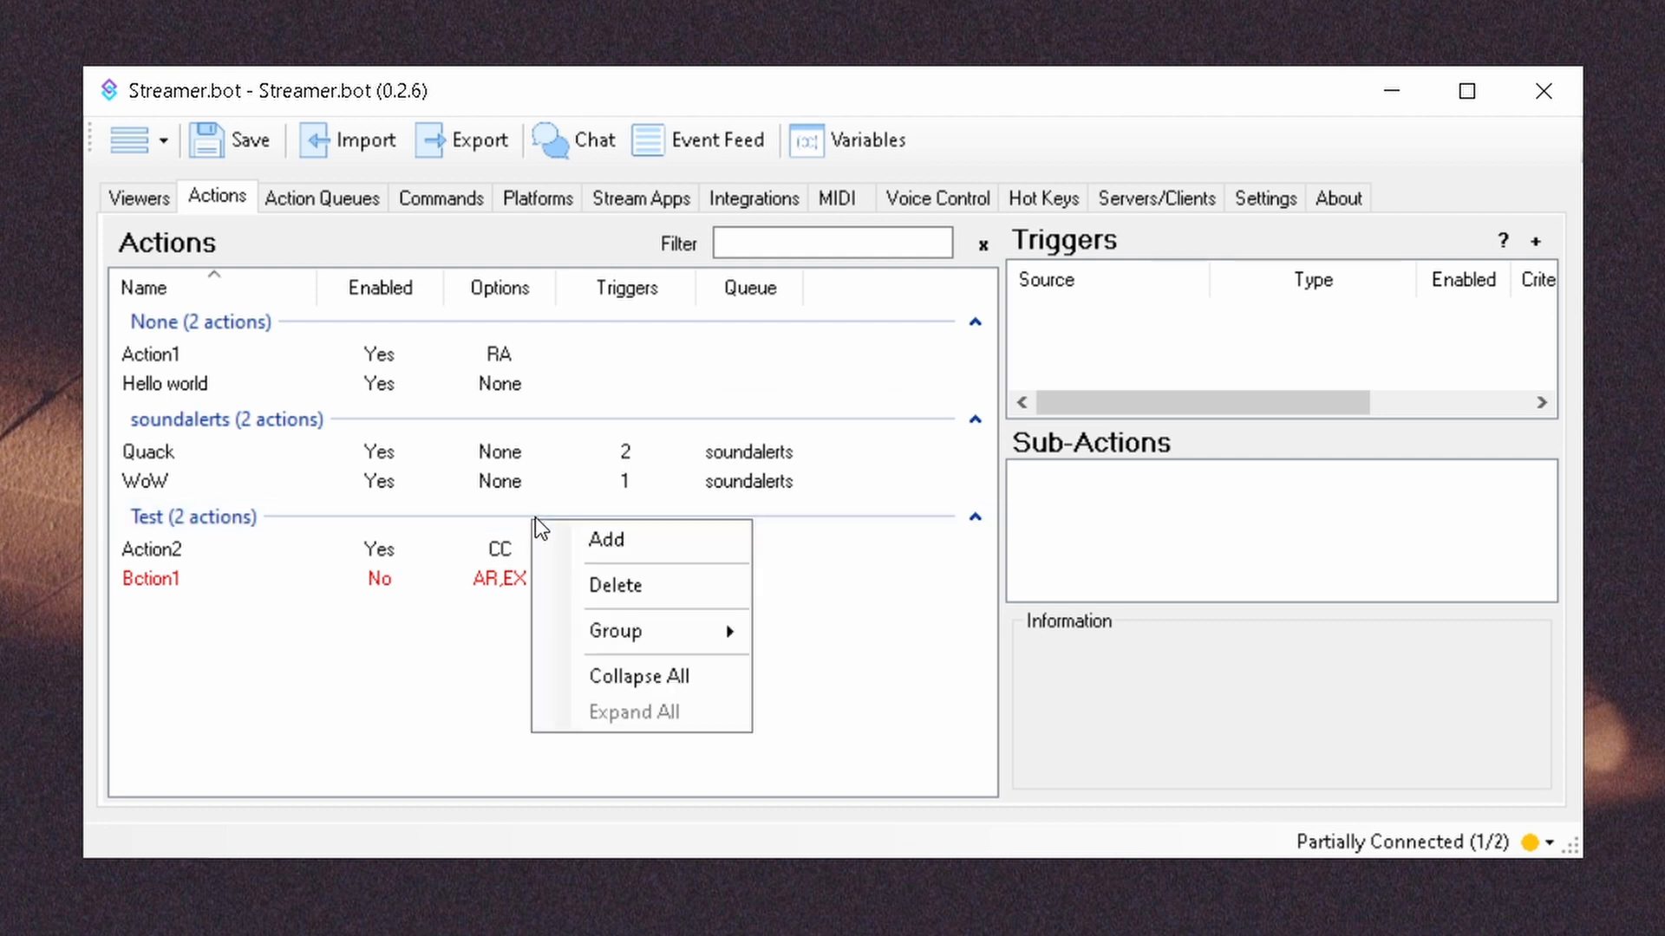
left_click(675, 595)
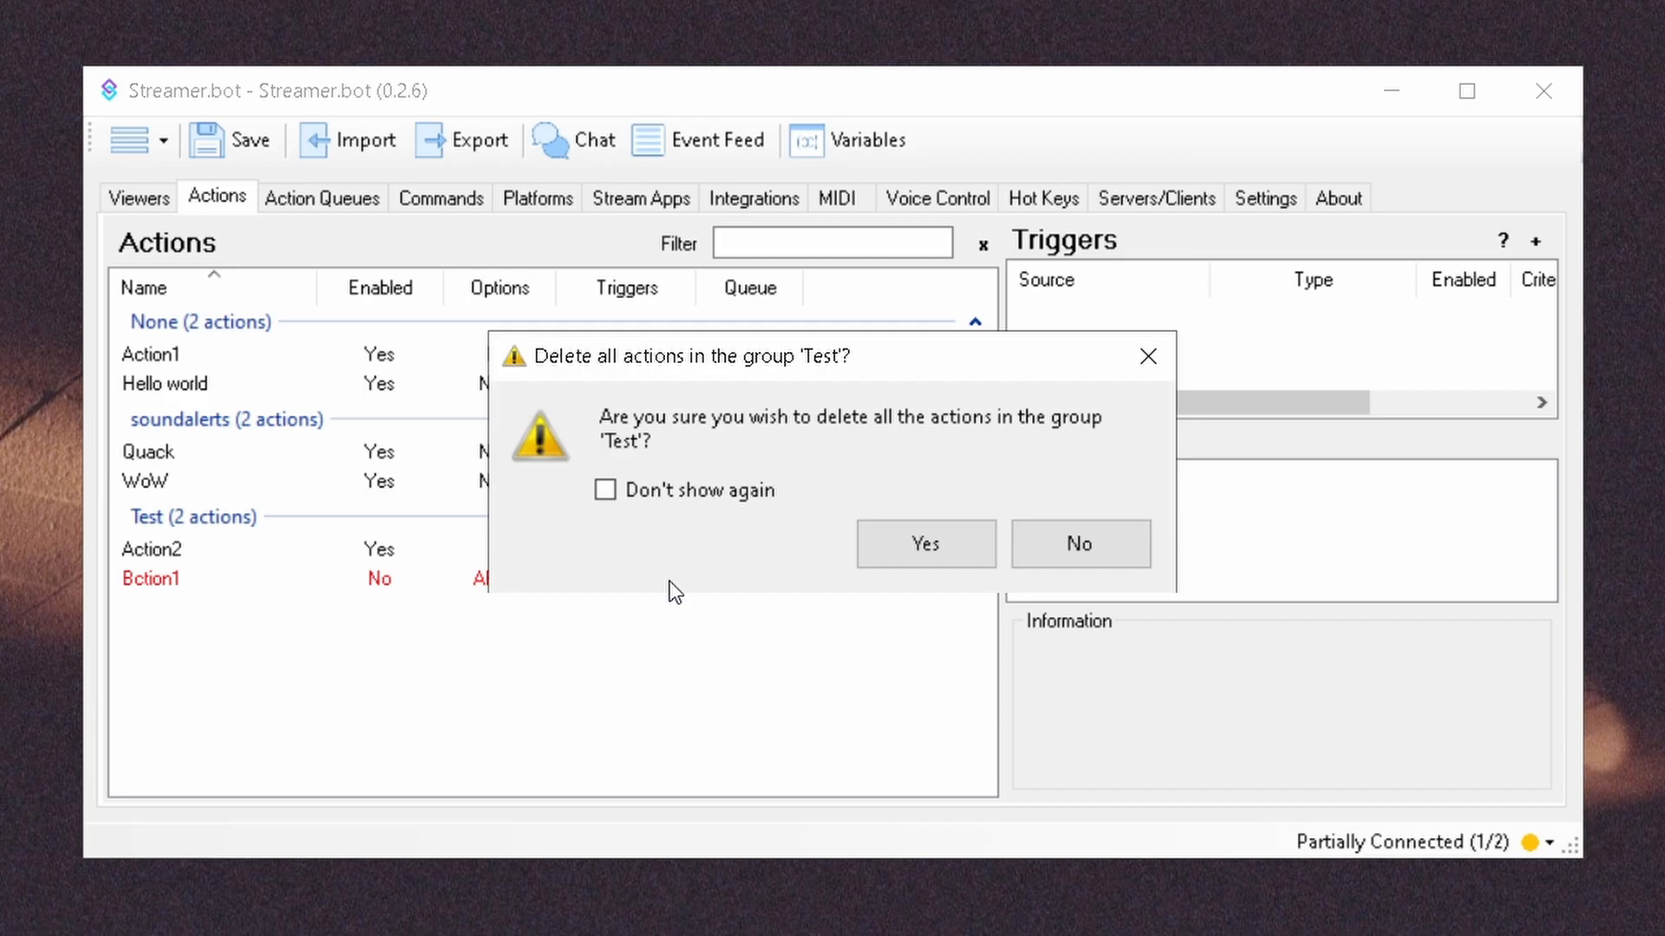
left_click(1090, 544)
Review the commands available for the Test group as a whole without applying any.
left_click(618, 526)
right_click(618, 522)
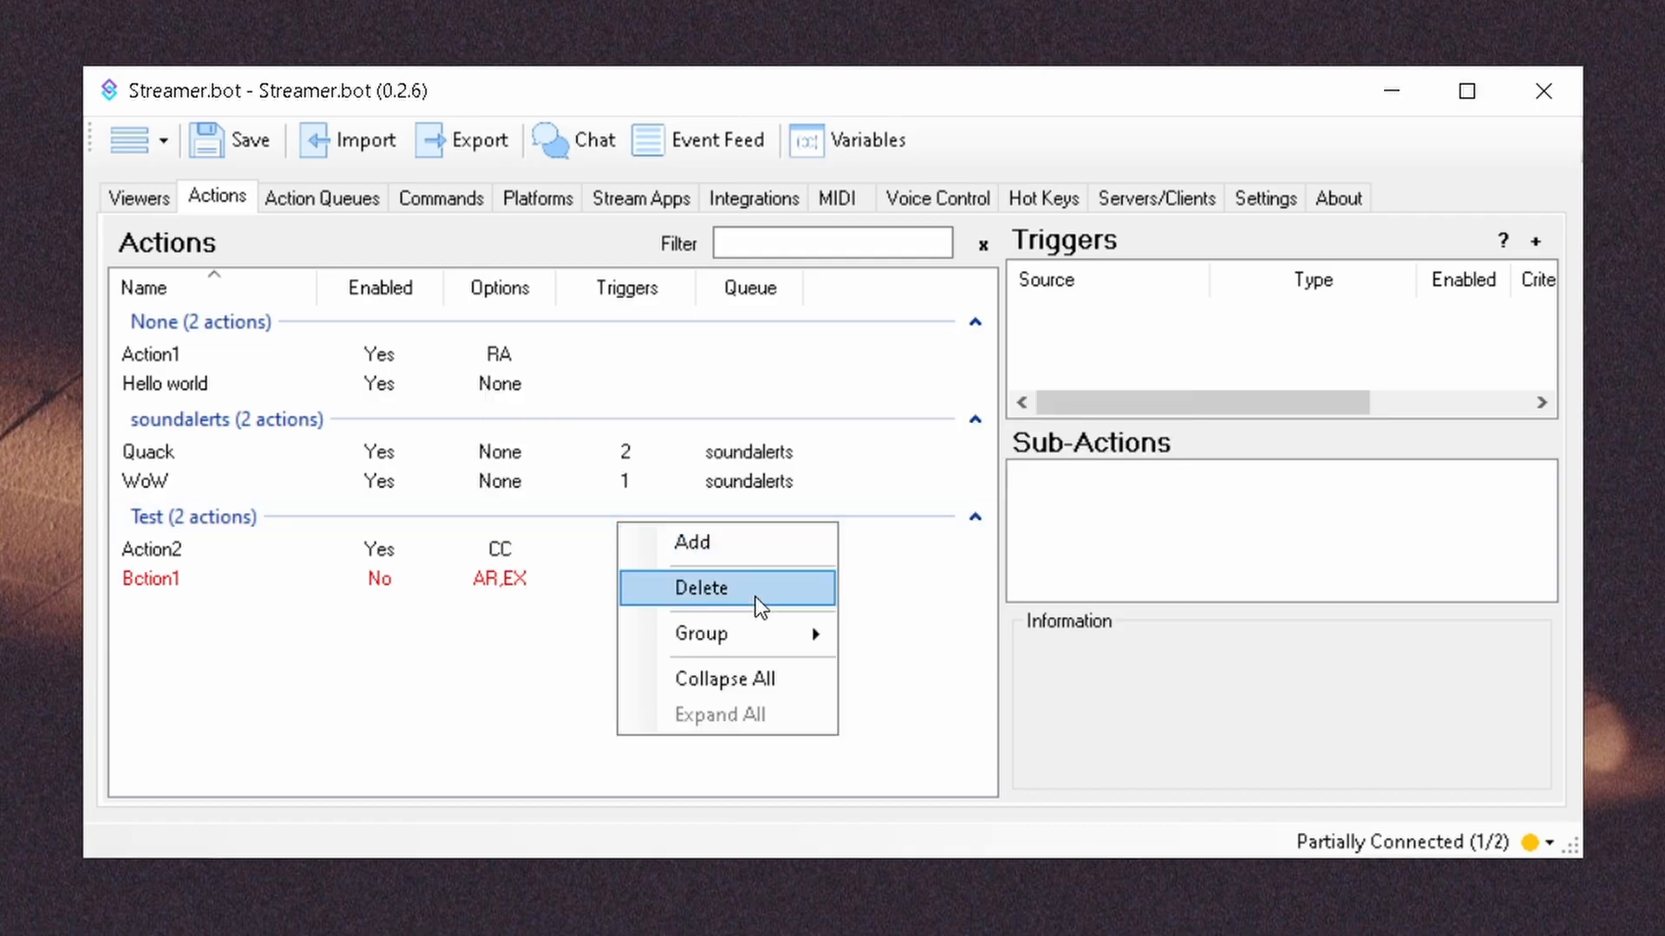
mouse_move(789, 640)
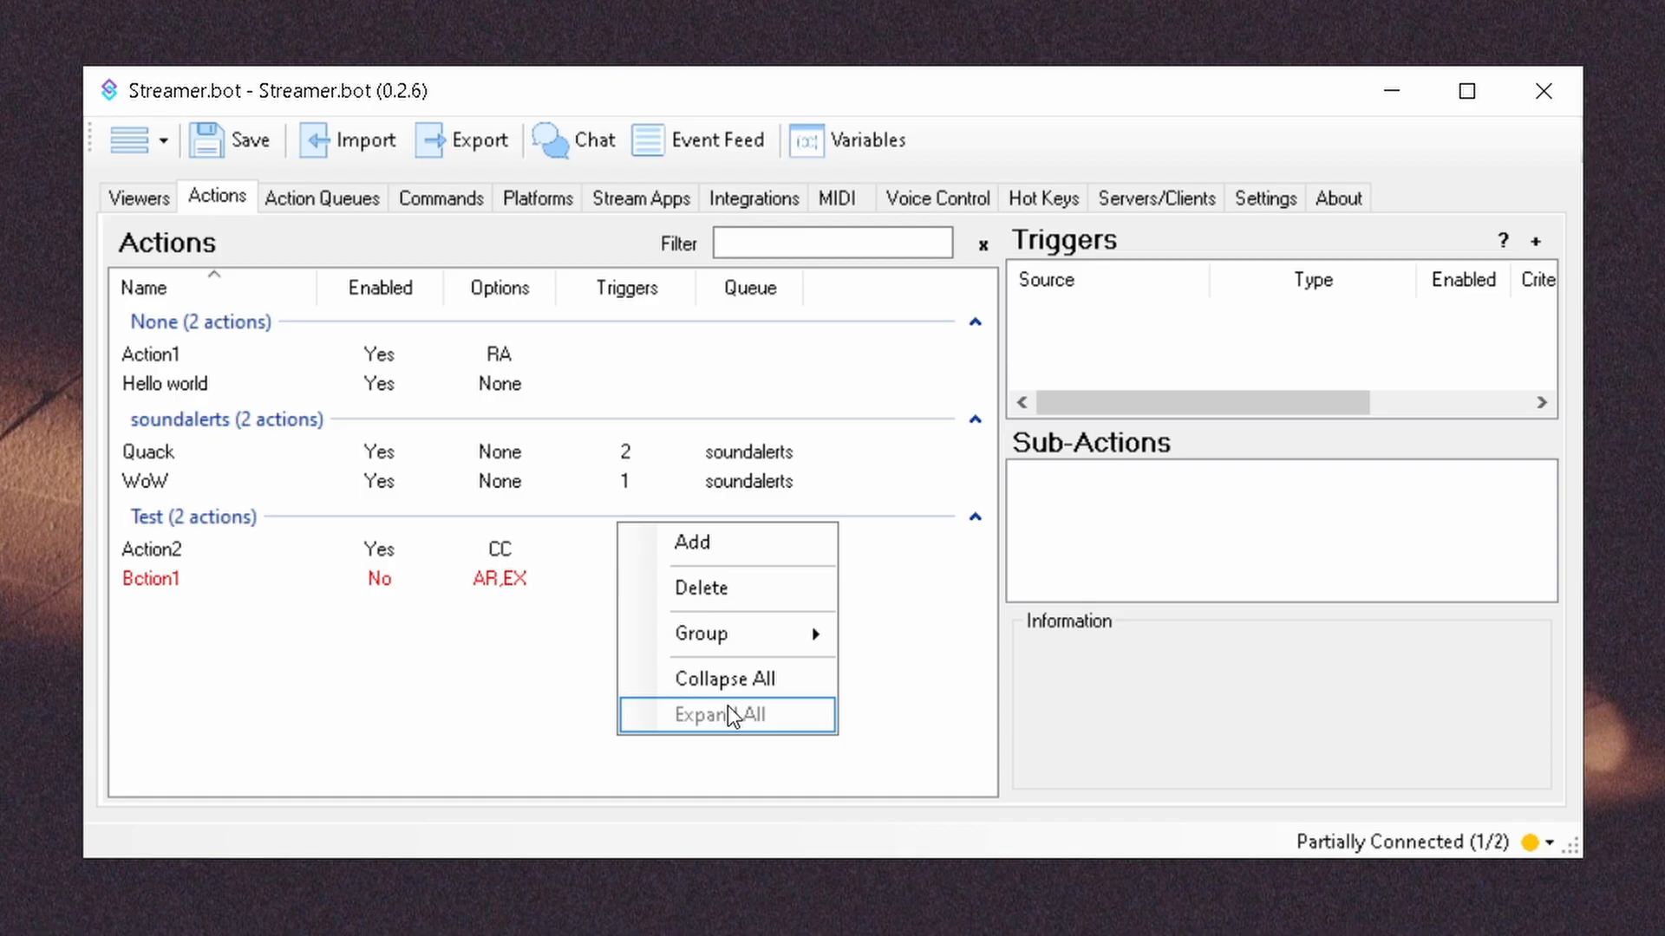
left_click(535, 672)
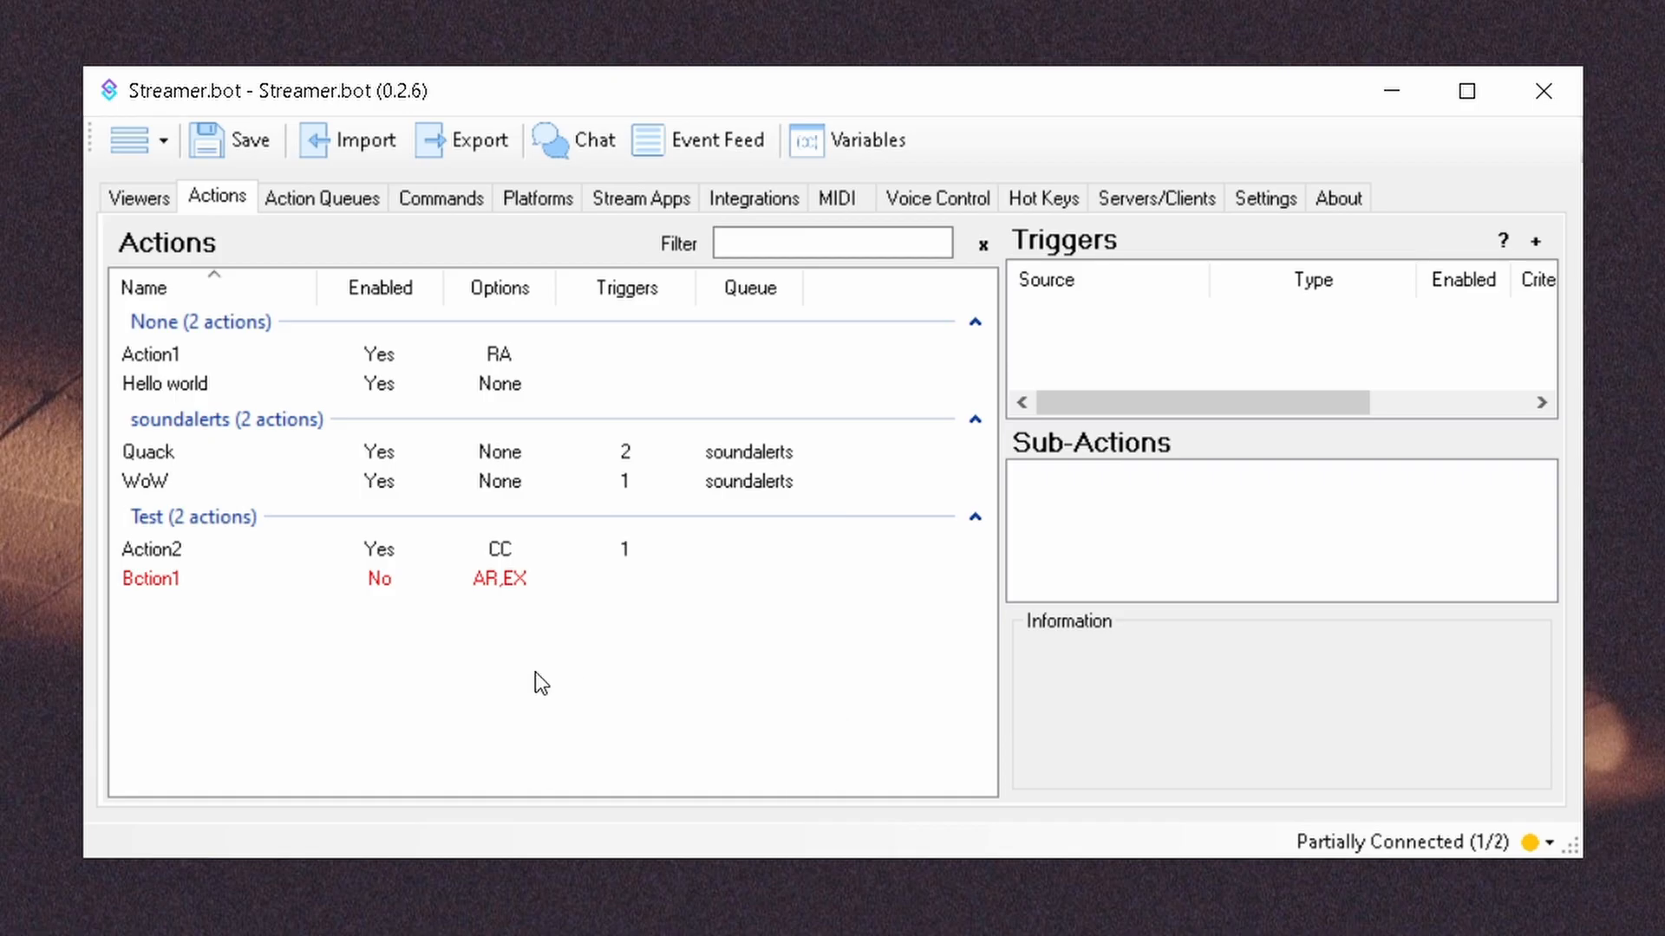
Select both actions in the Test group at once and request their deletion, but decline the confirmation.
left_click(465, 510)
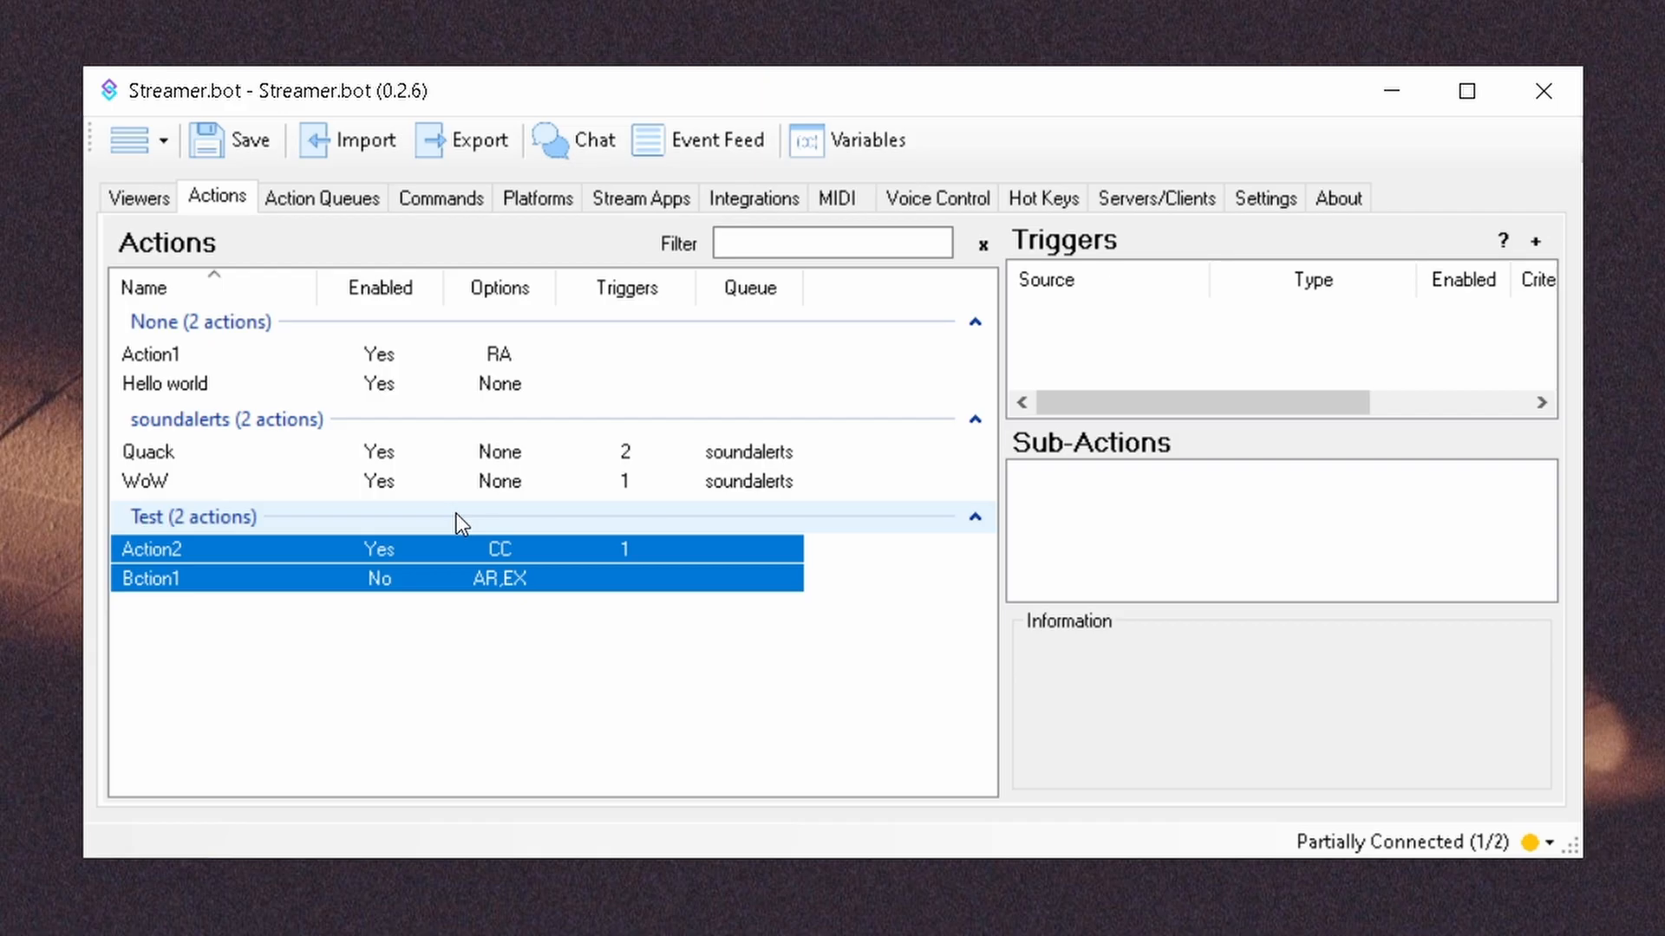
right_click(455, 514)
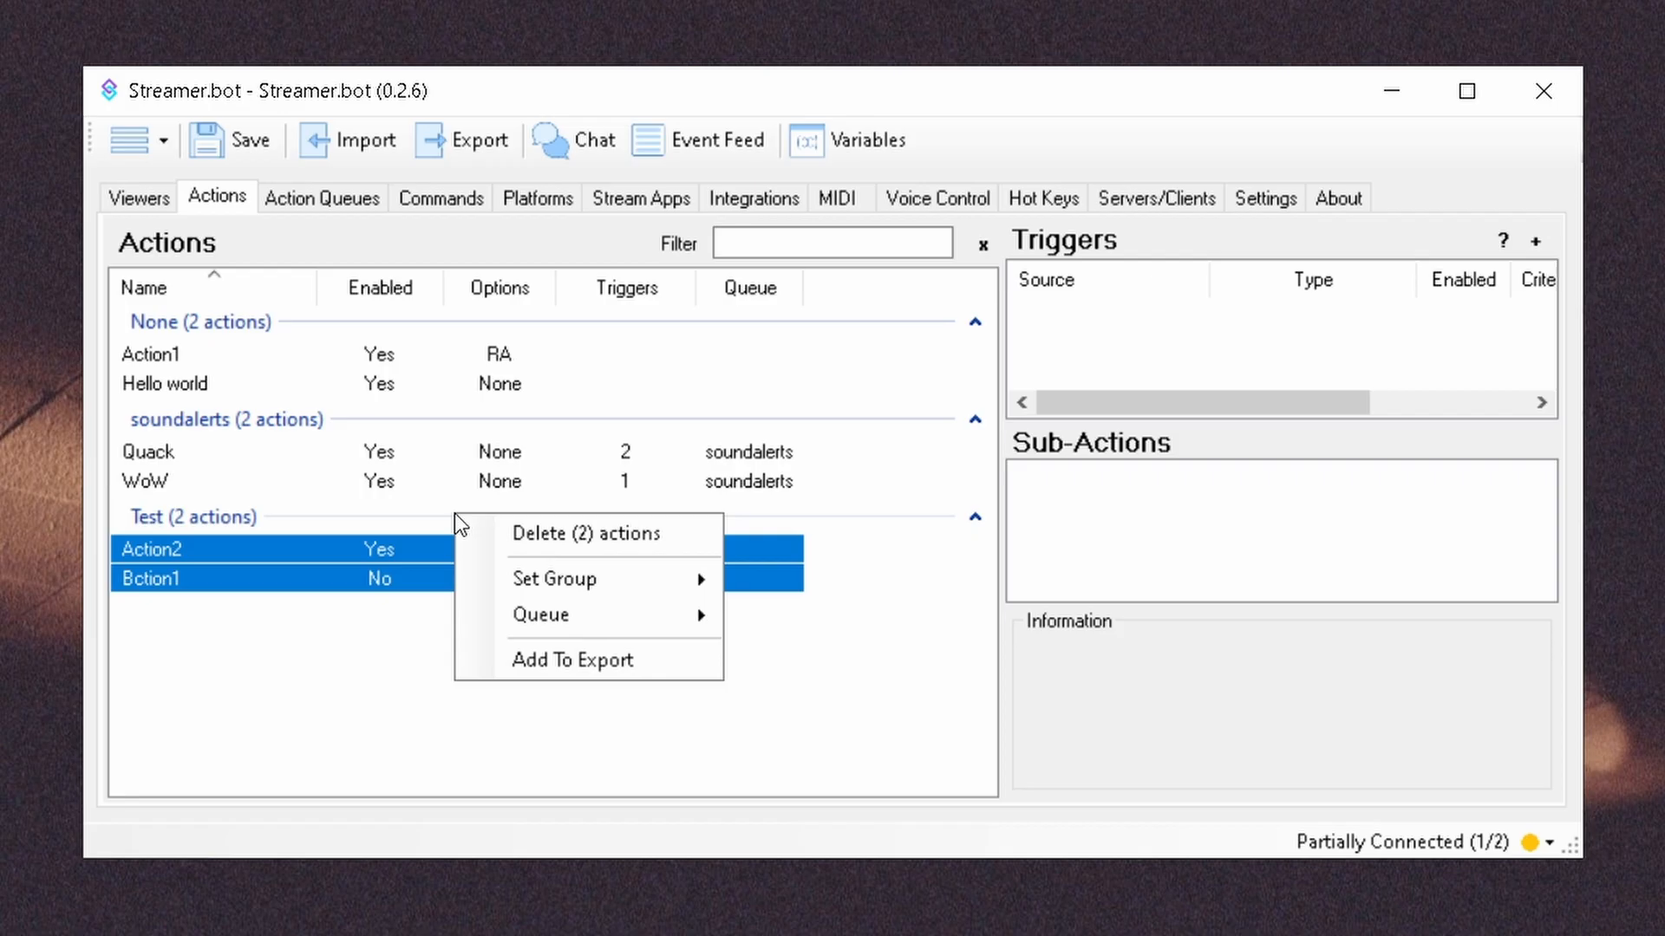
left_click(596, 520)
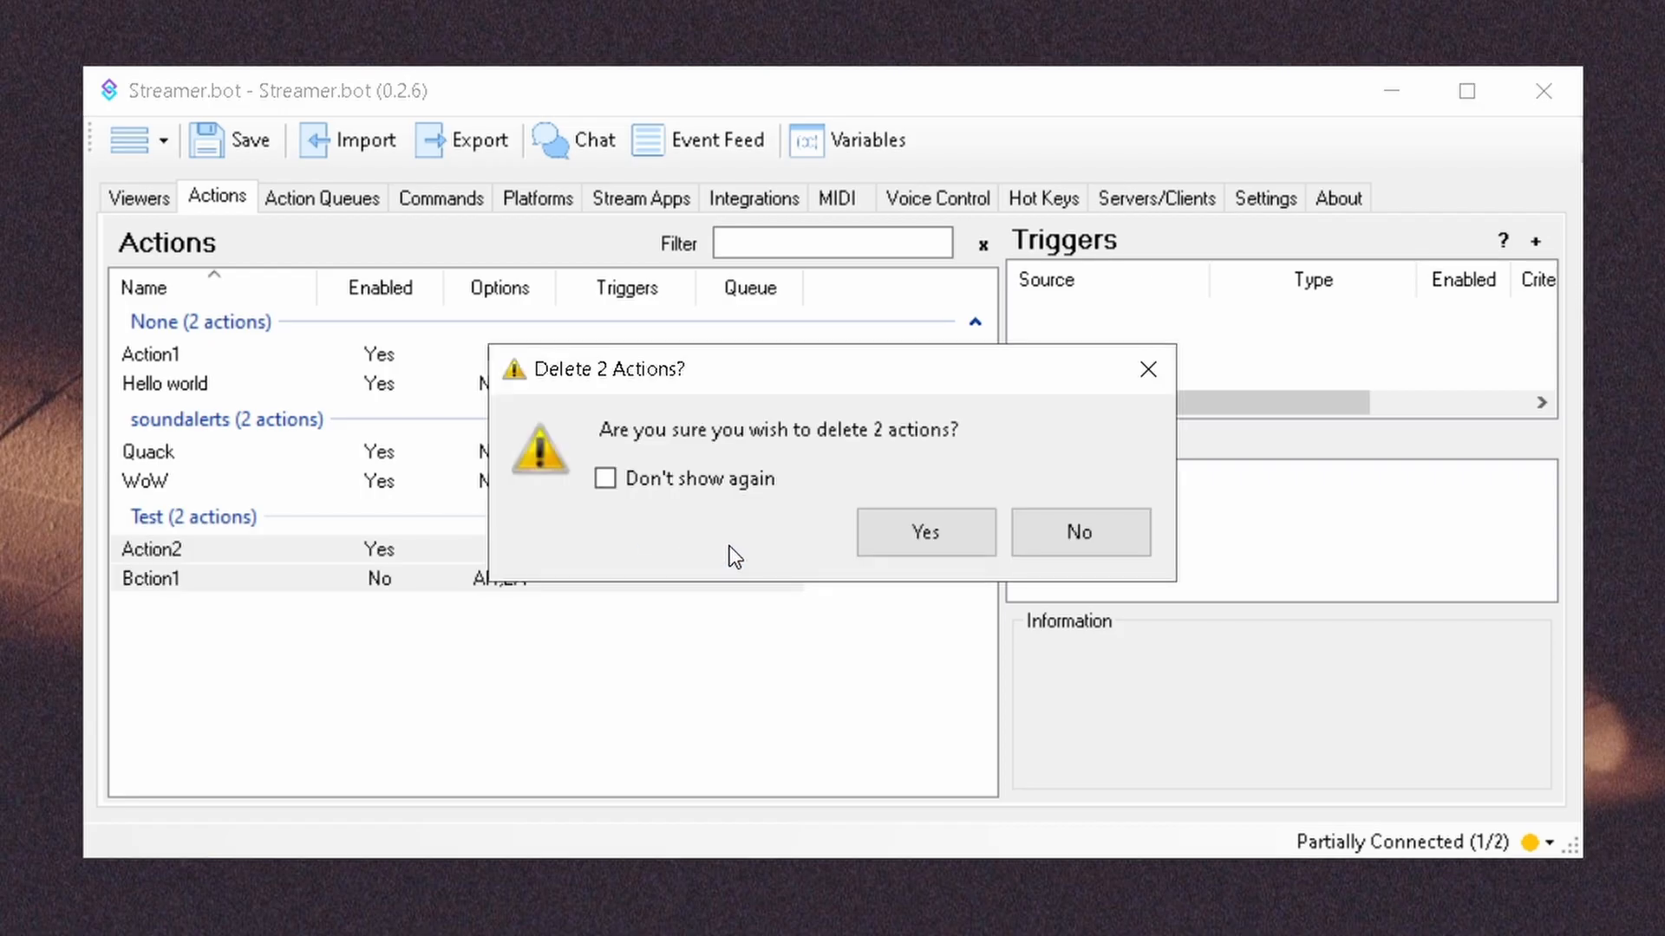
left_click(1115, 545)
Review the bulk options for the two selected Test actions, including group, queue and export, and clear the selection.
right_click(566, 523)
mouse_move(764, 588)
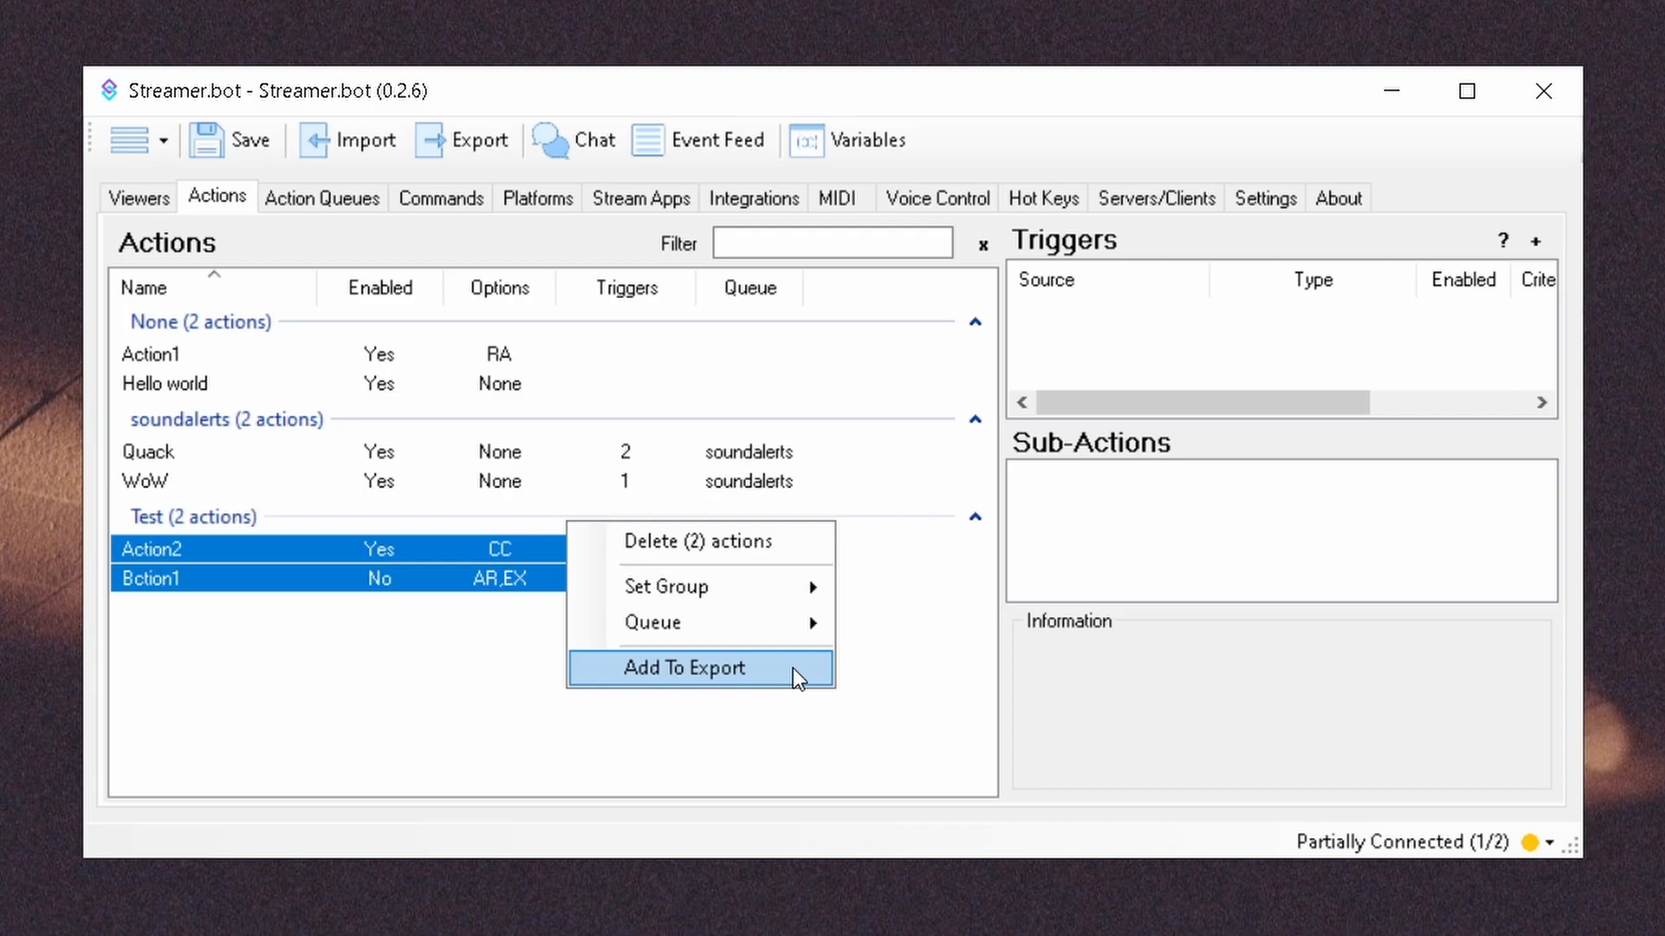
left_click(857, 738)
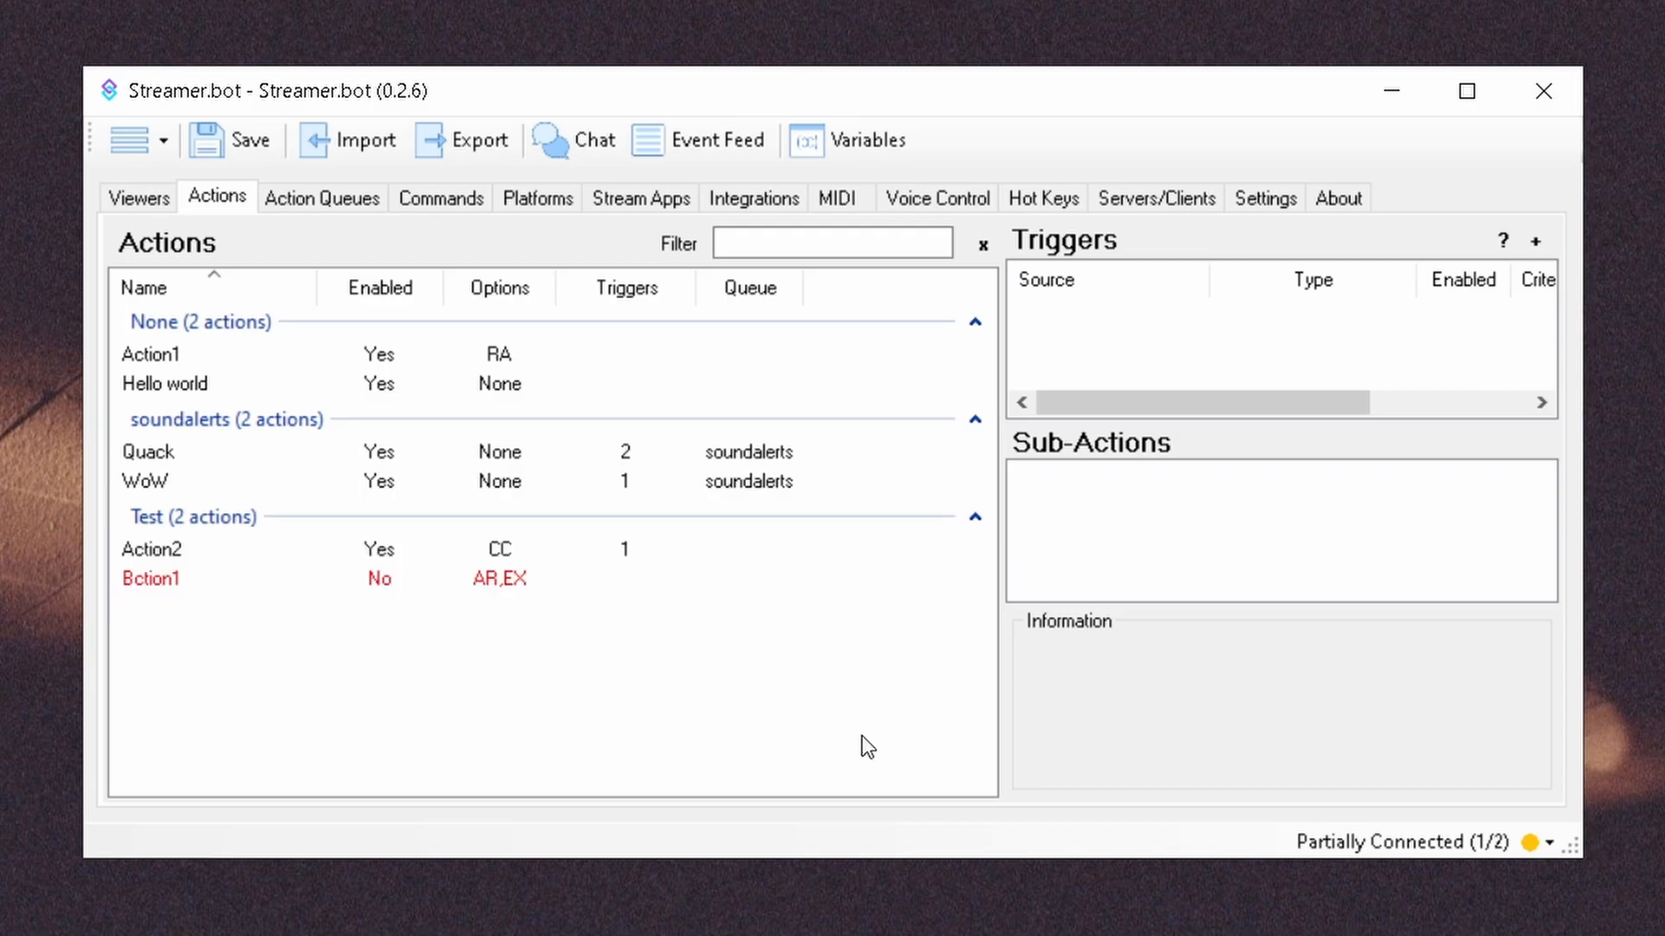
Review the options available for the WoW action, including its group and queue assignment, without changing anything.
right_click(224, 479)
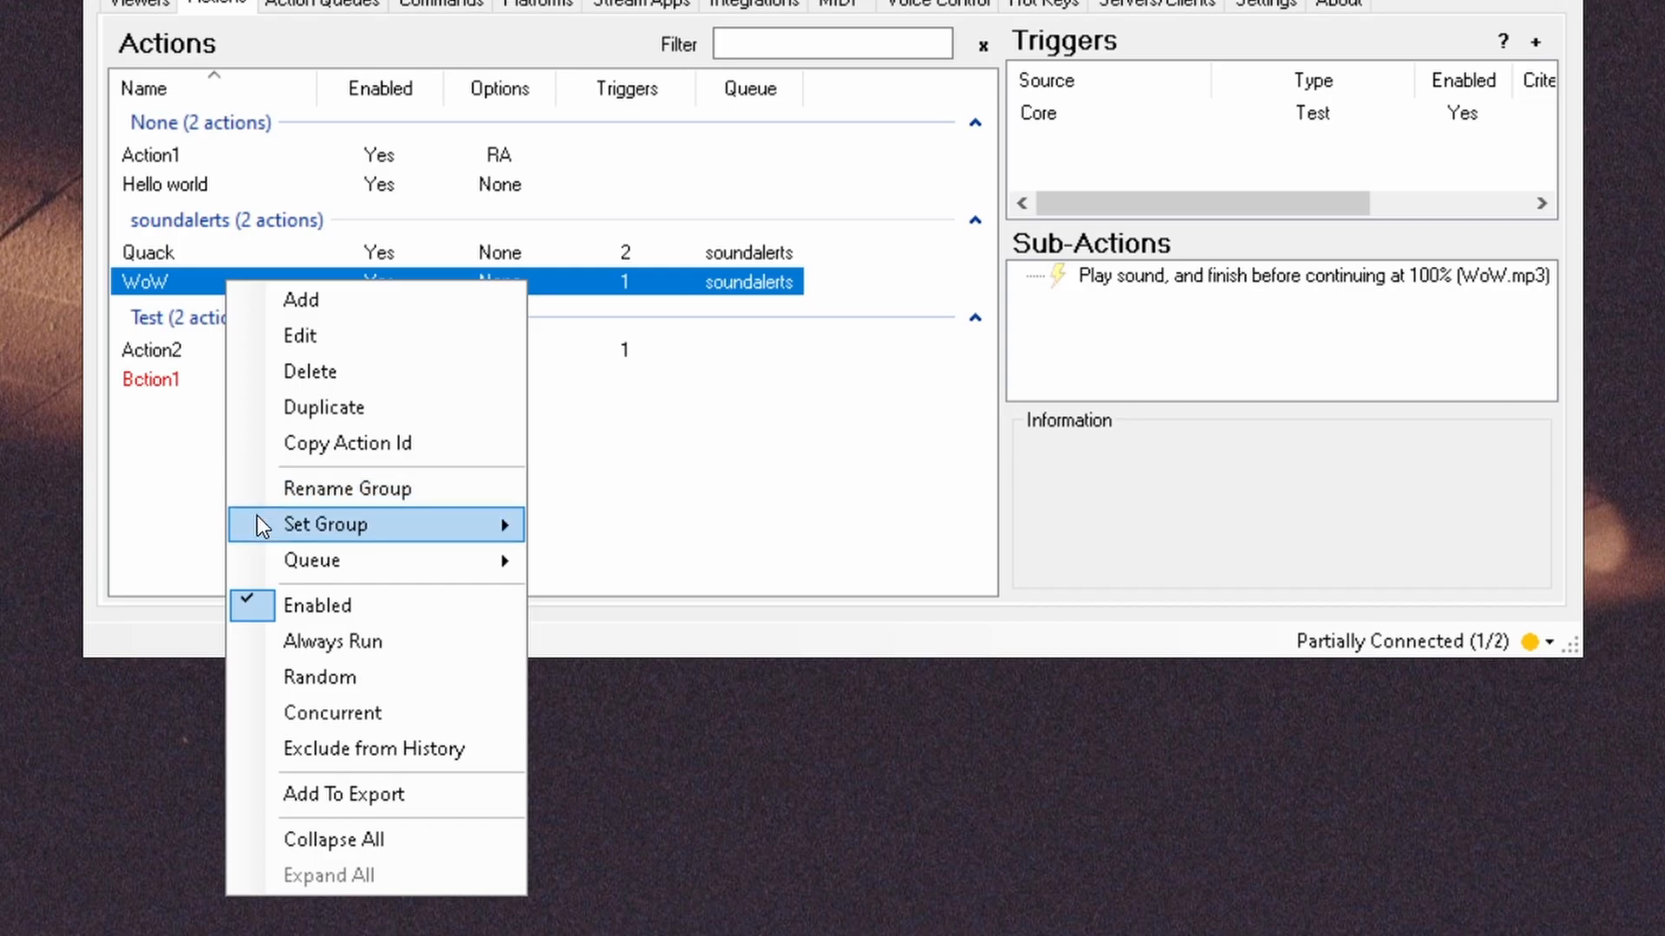
mouse_move(259, 517)
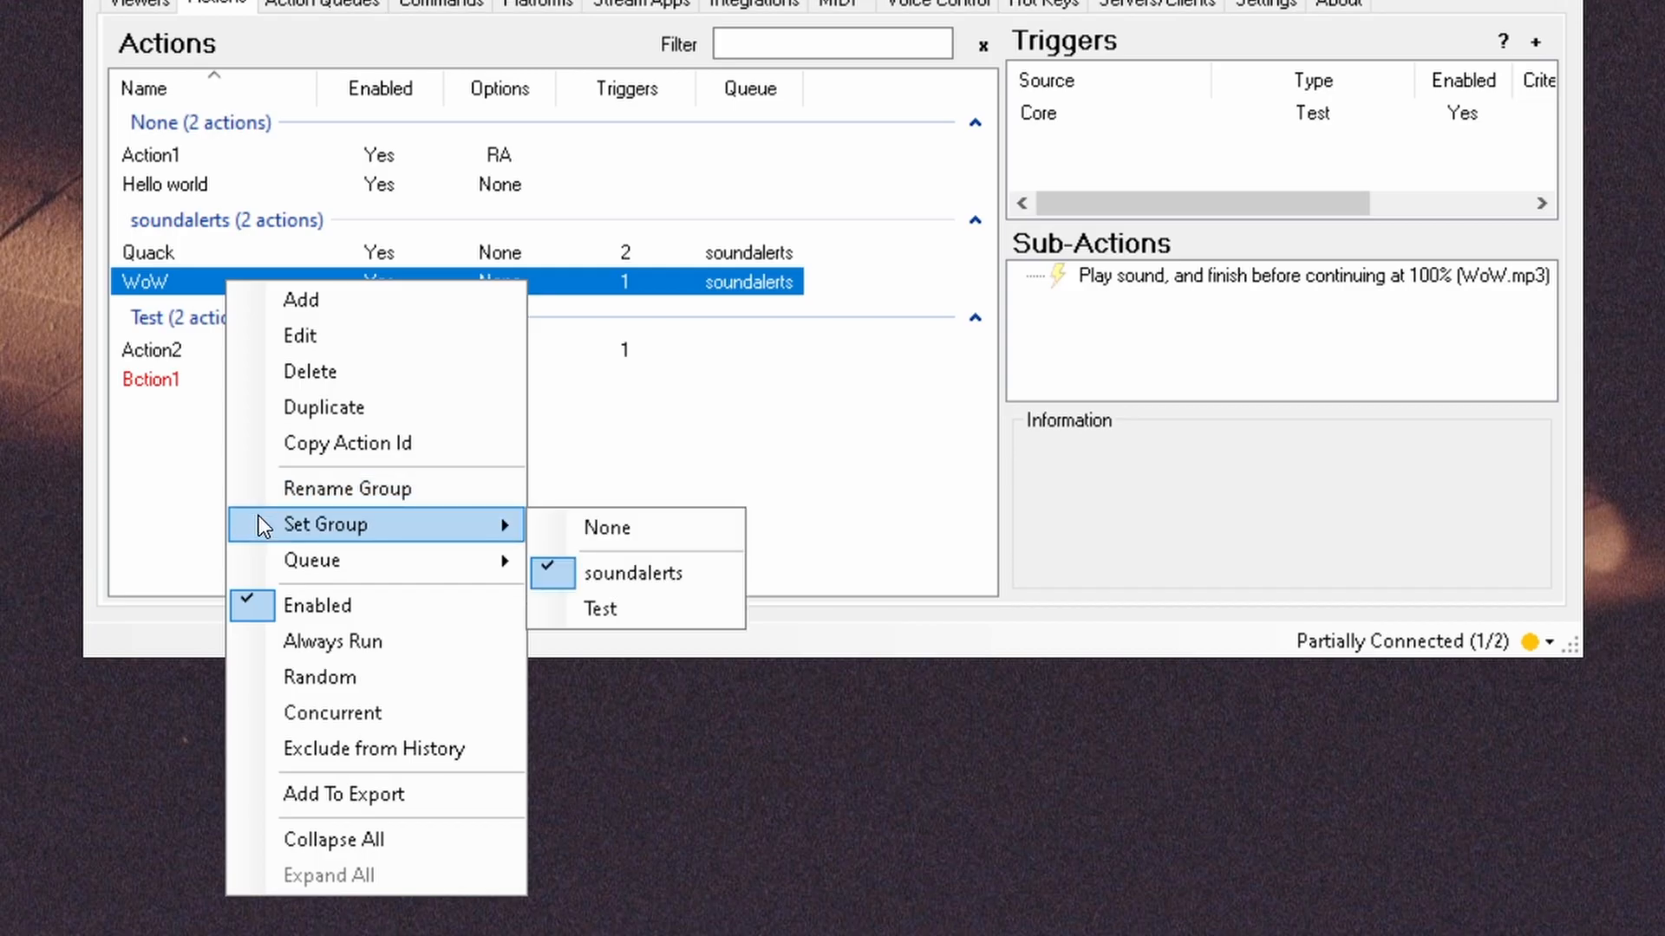
mouse_move(254, 556)
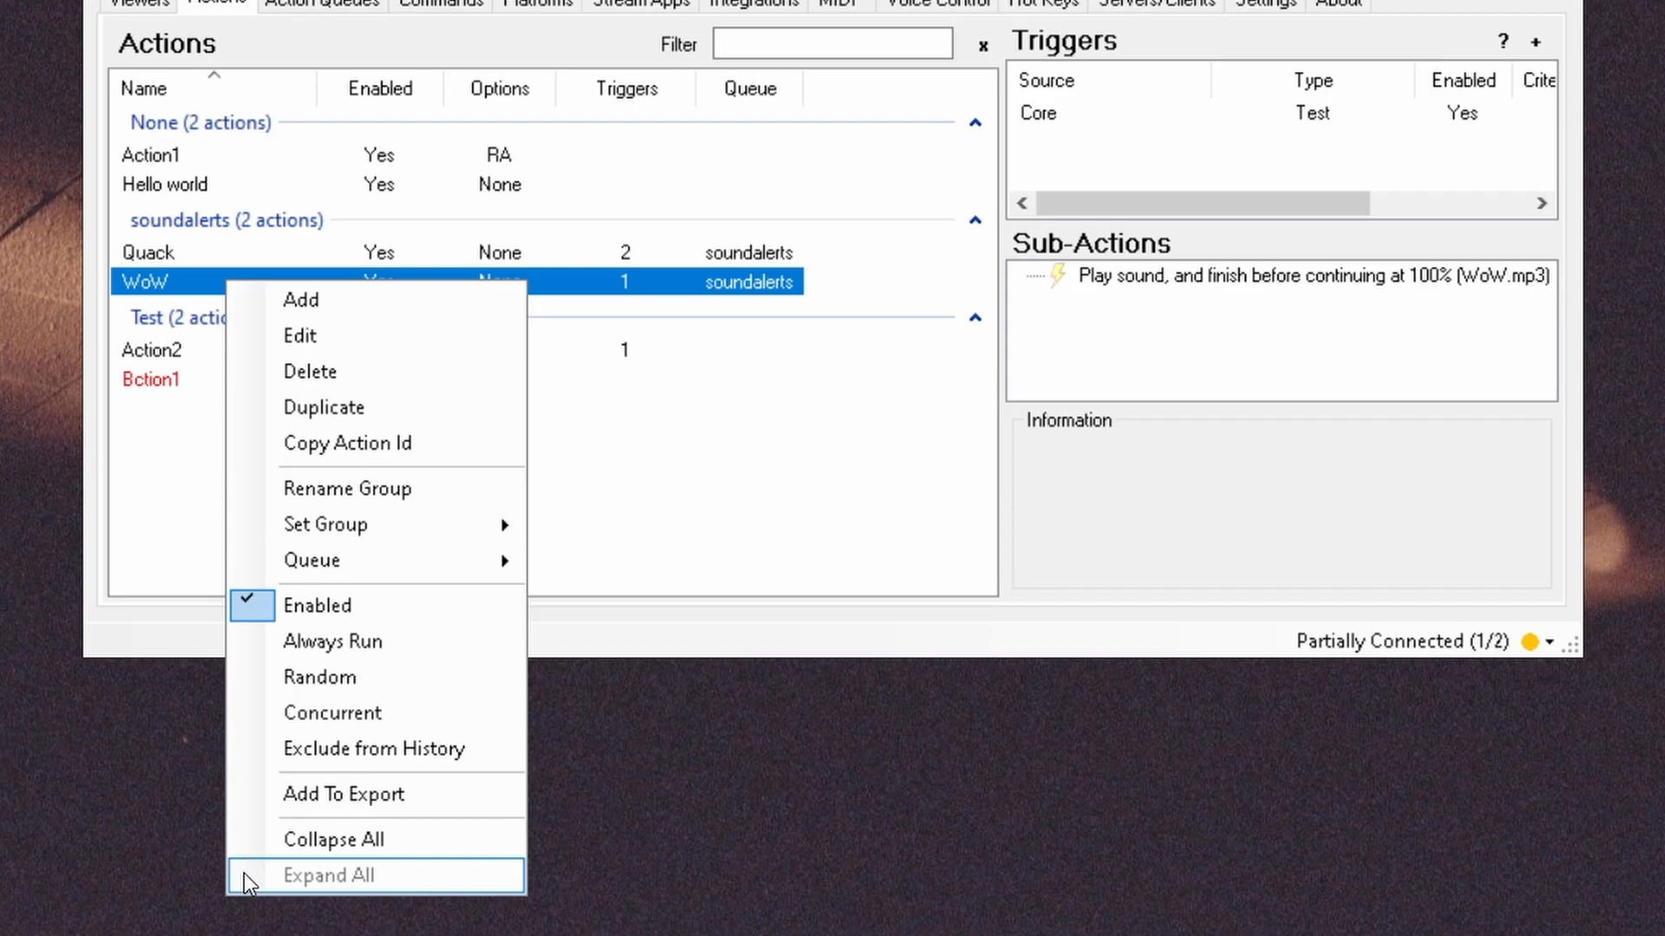
left_click(162, 520)
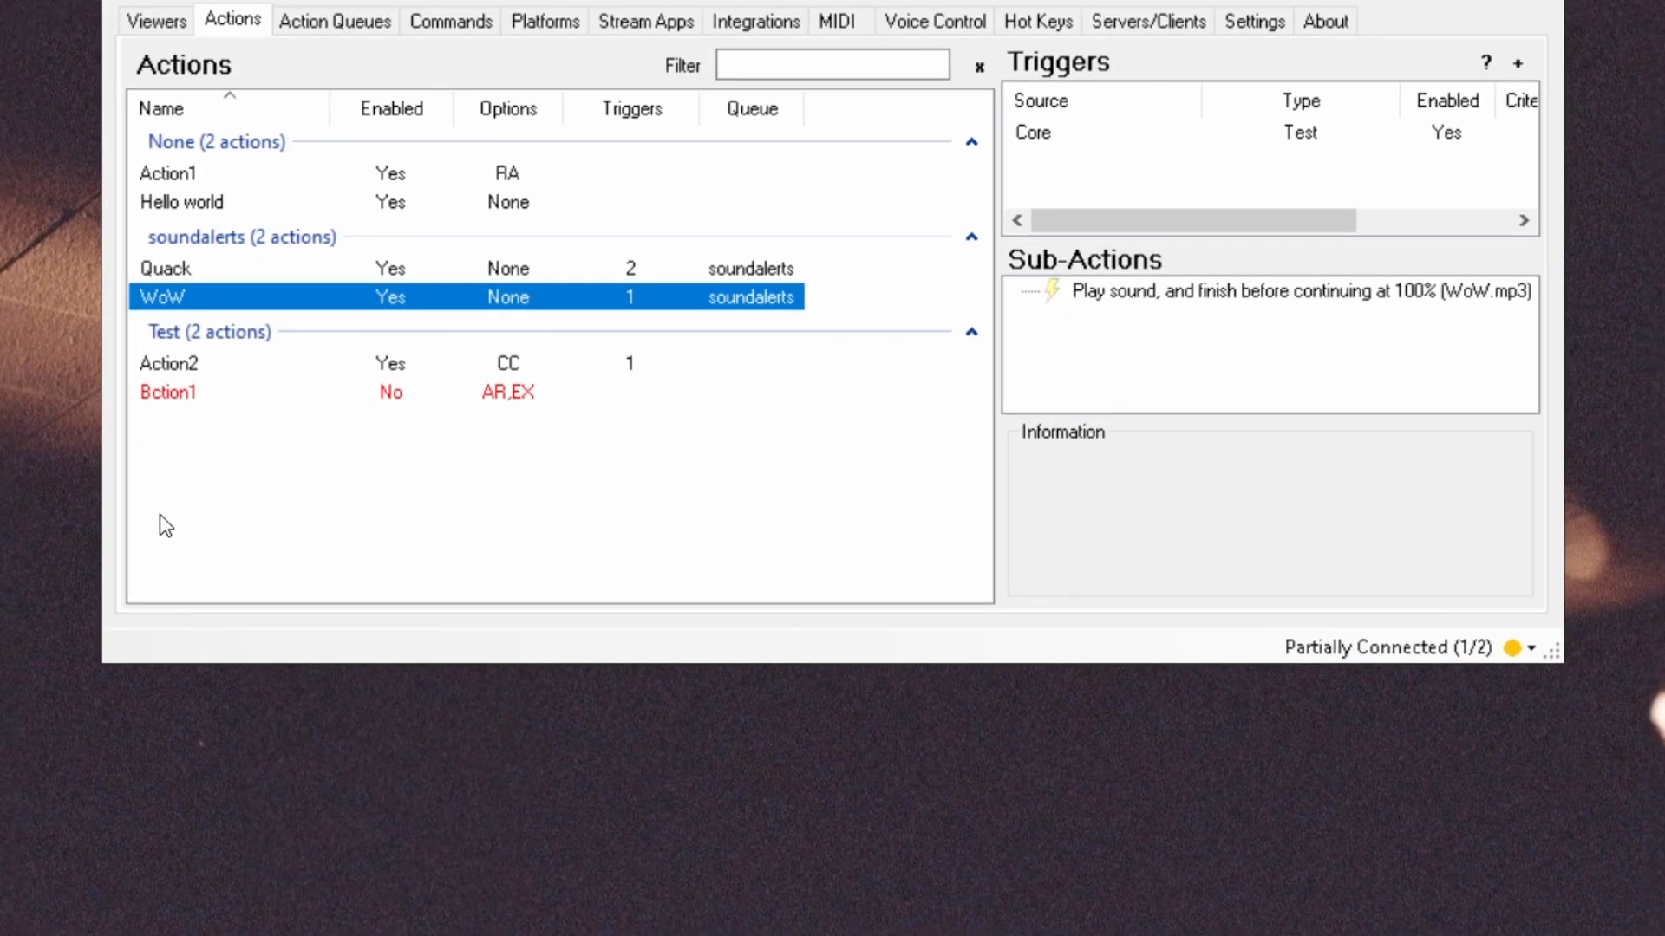